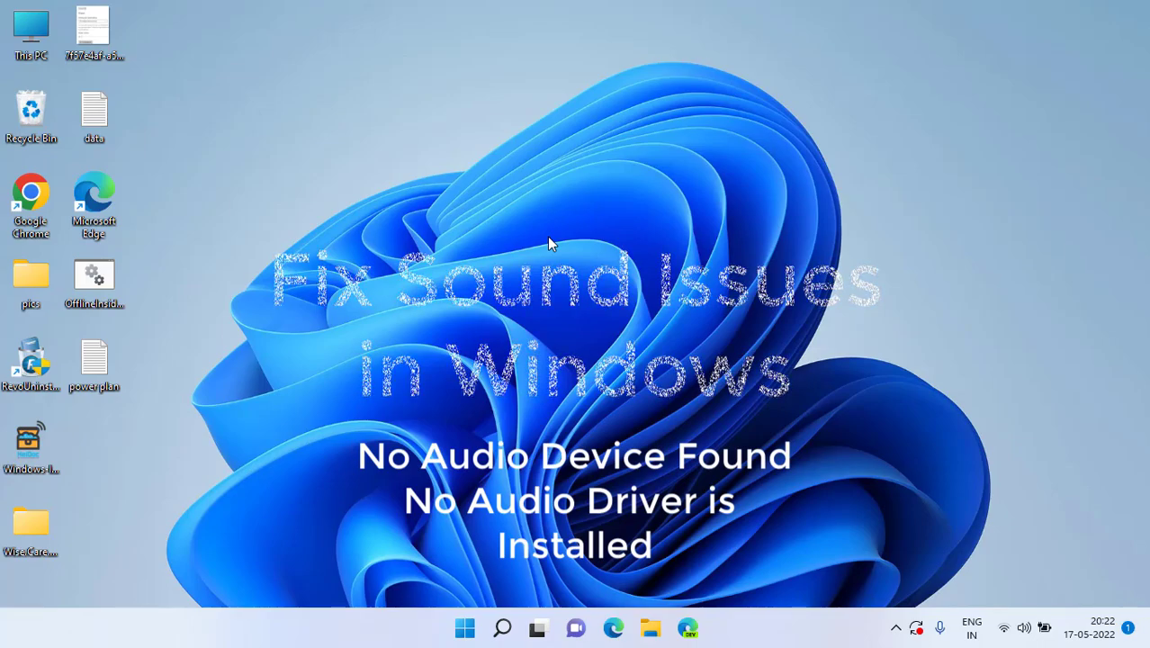
Step: Check which Windows updates are pending in Settings, then close Settings
key("super+i")
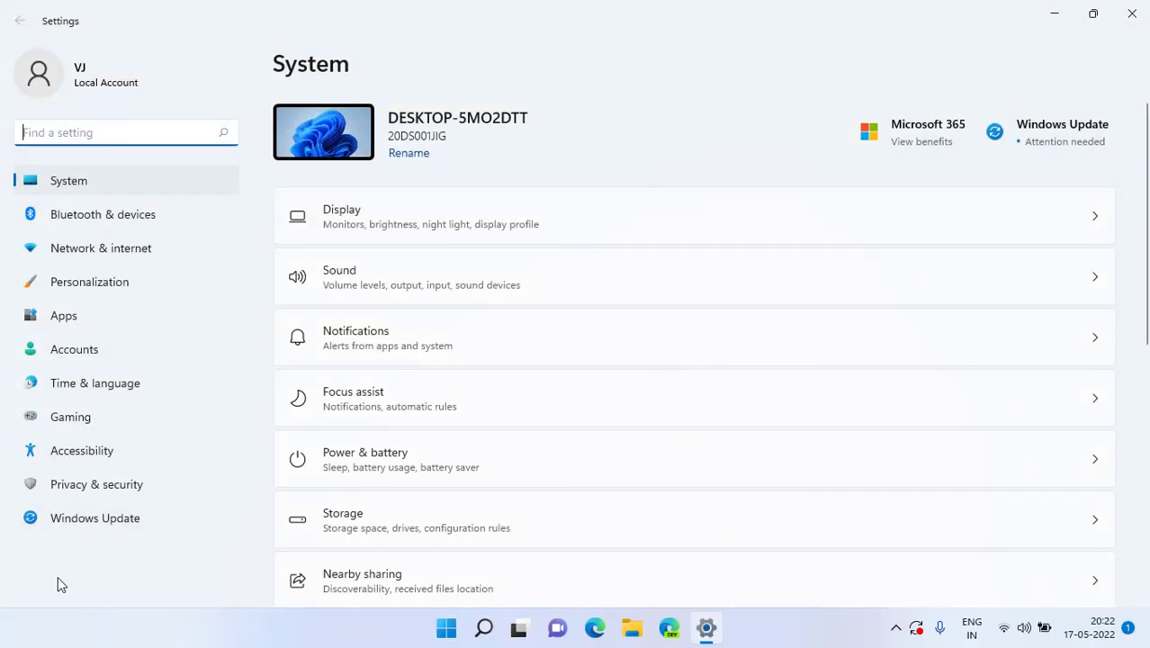
left_click(109, 527)
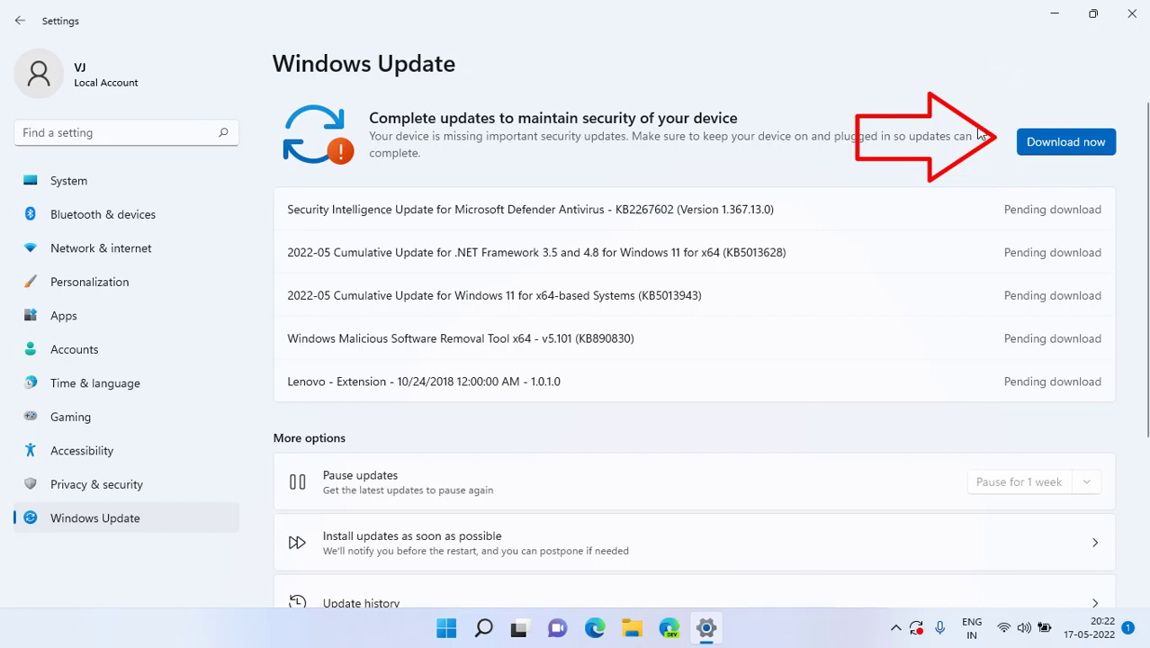
left_click(1132, 14)
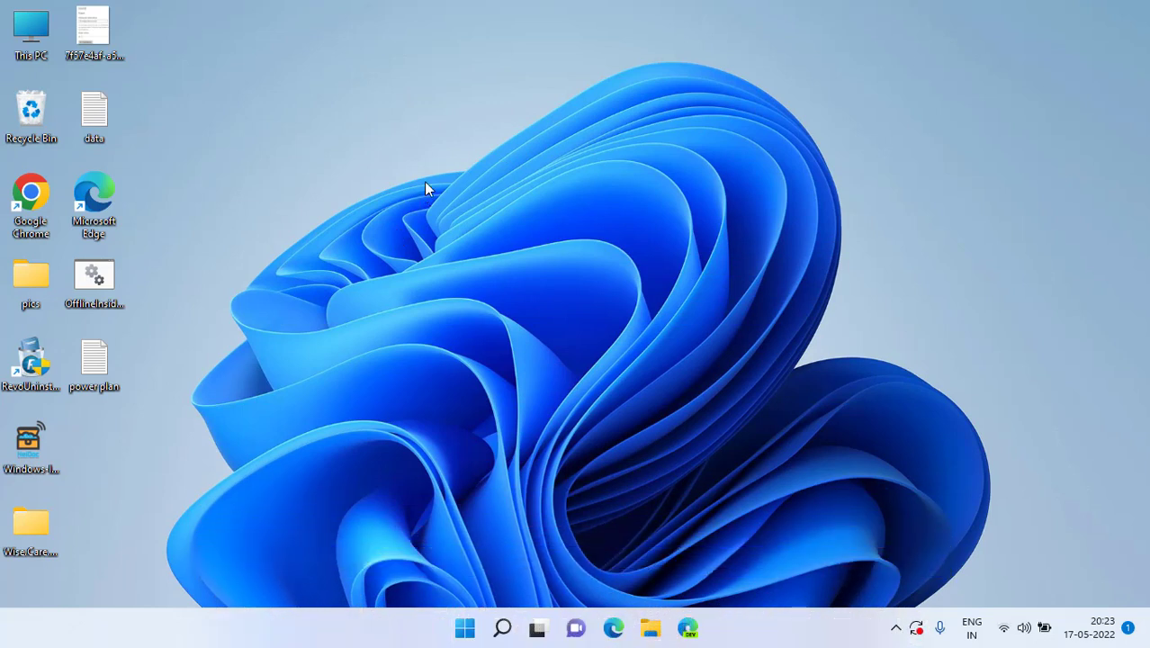
Step: Open Device Manager and expand Sound, video and game controllers to select Realtek High Definition Audio
right_click(464, 627)
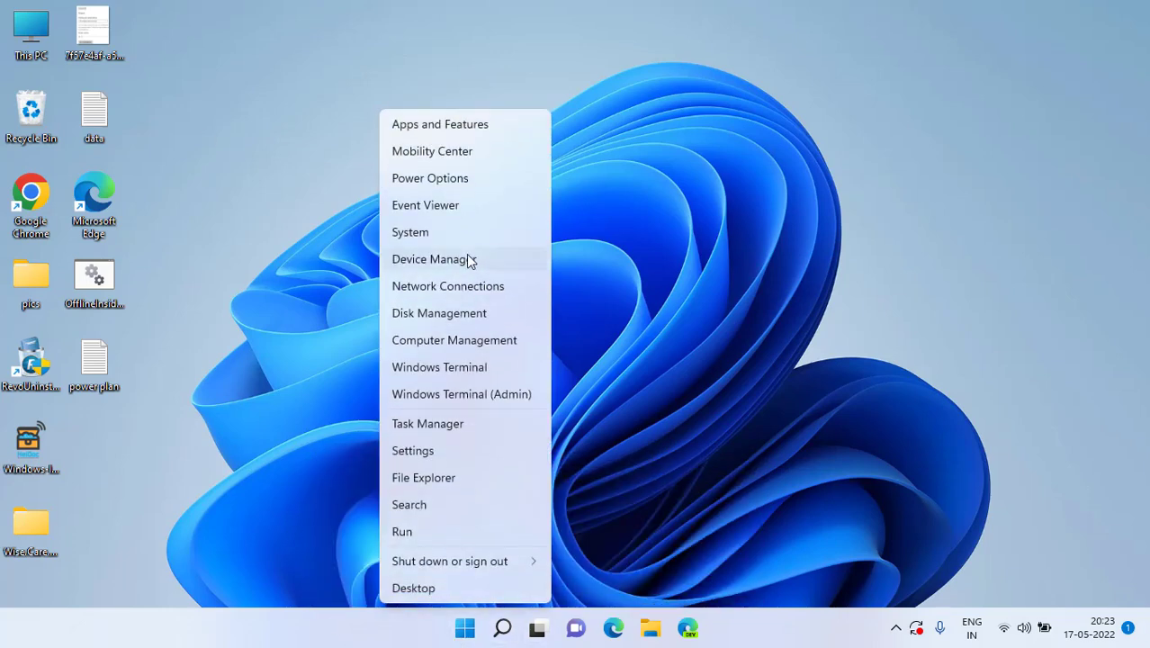
left_click(466, 258)
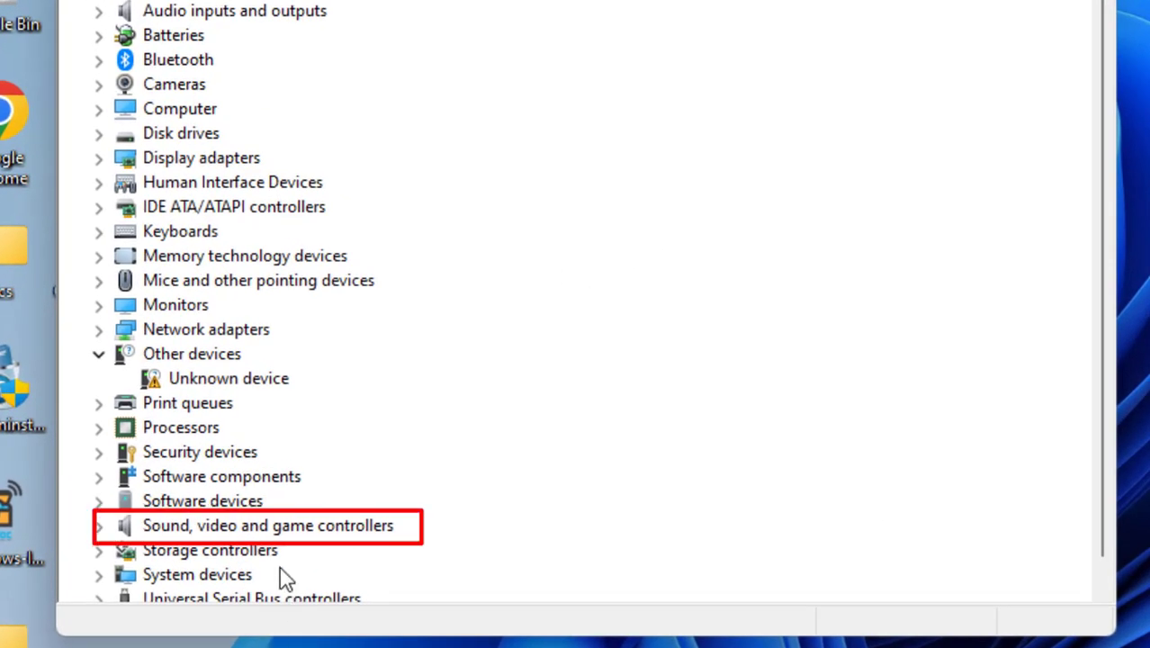
left_click(259, 533)
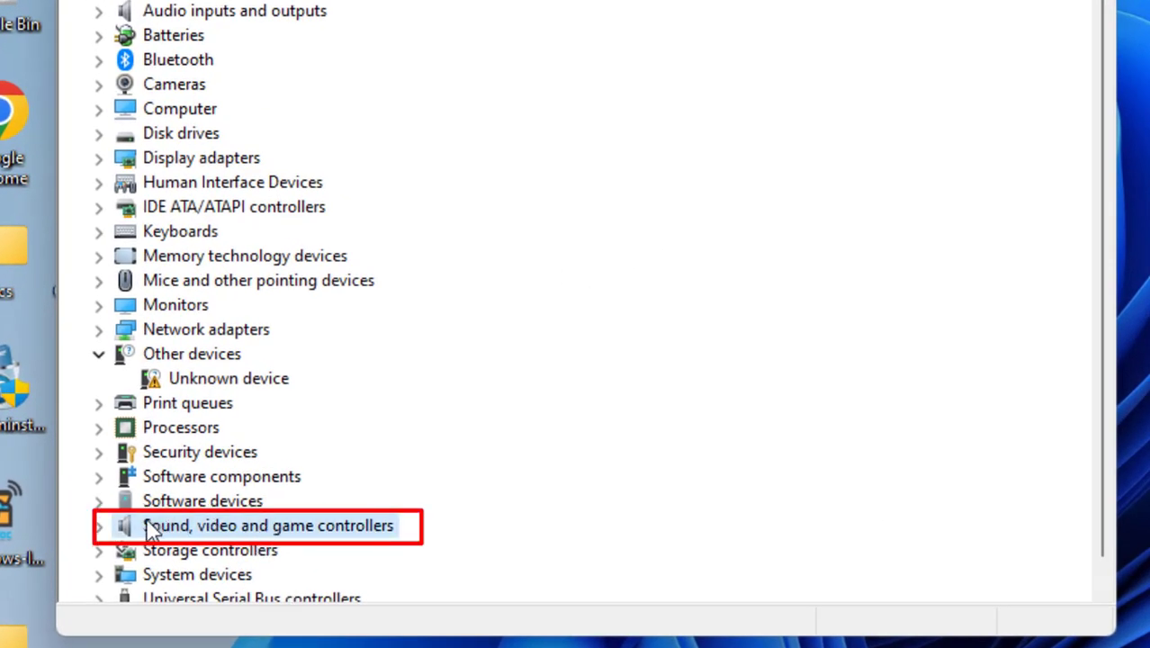
left_click(99, 529)
scroll(385, 406, "down", 1)
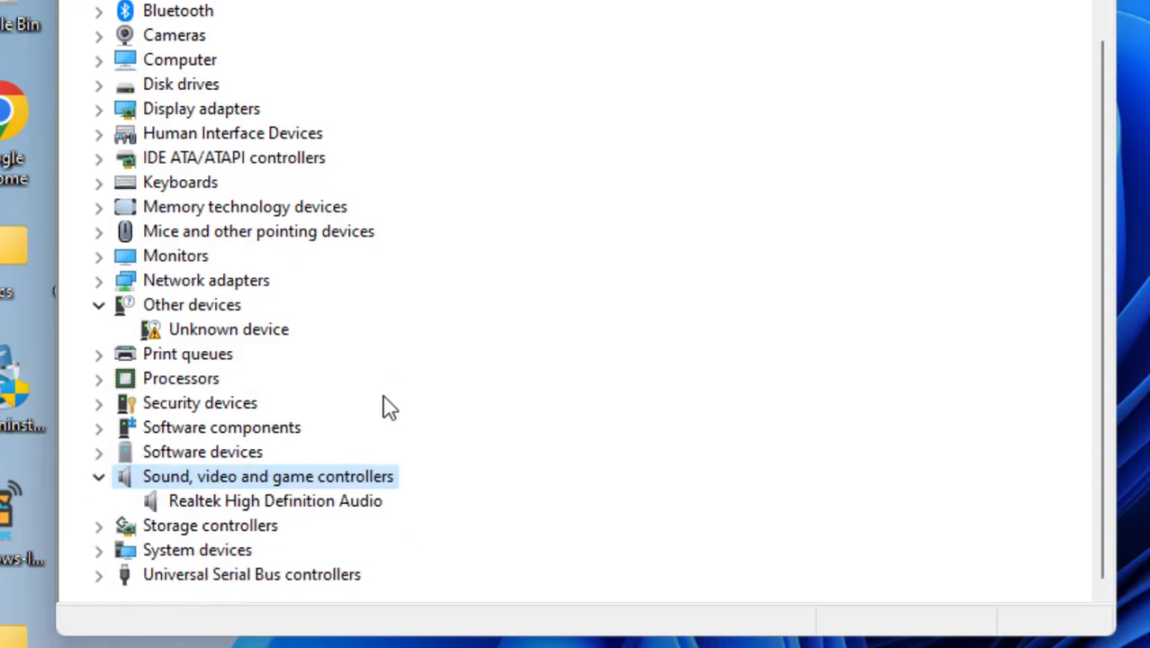
left_click(274, 508)
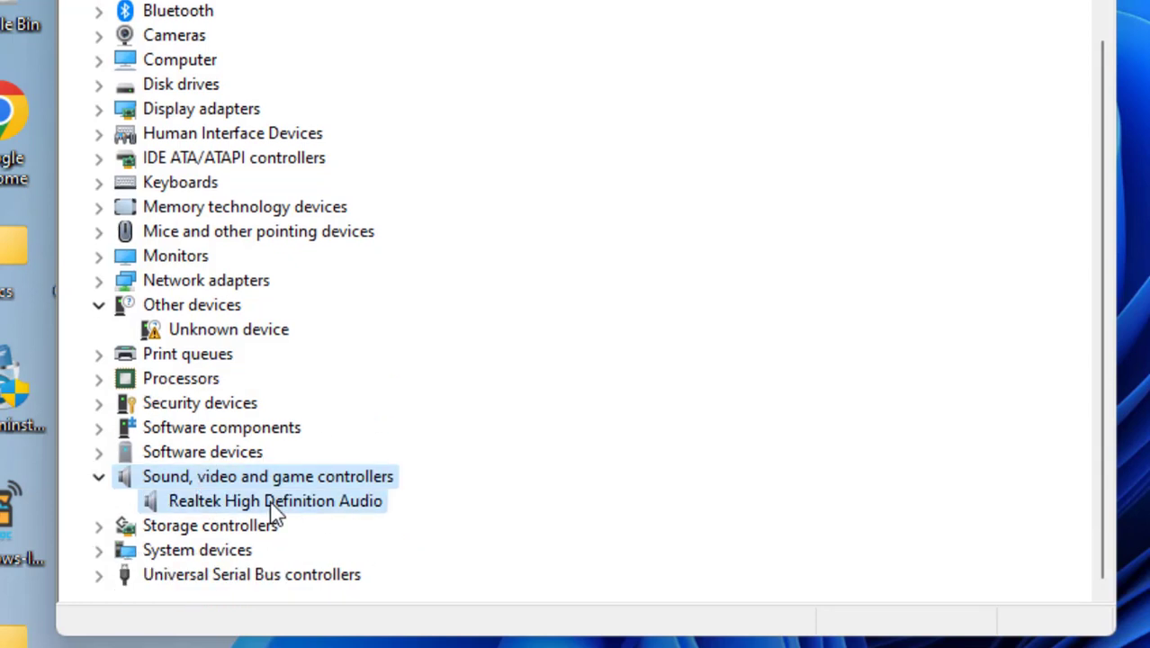
Step: Bring up the Realtek High Definition Audio actions twice, dismissing them without choosing one
right_click(277, 509)
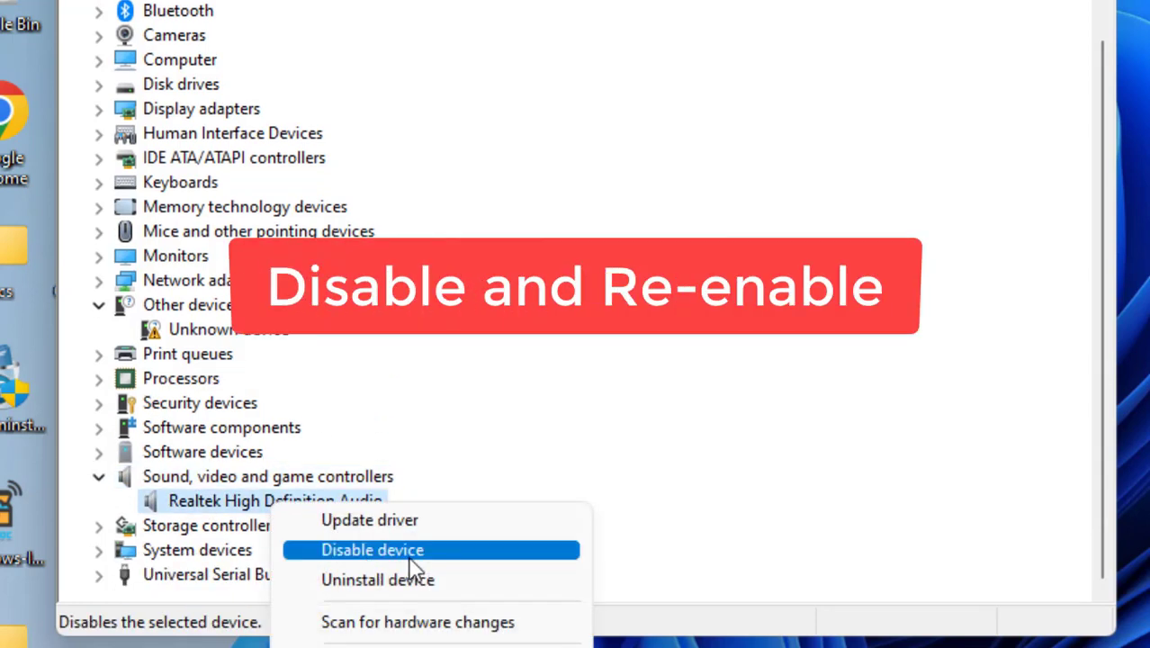
left_click(559, 457)
right_click(370, 508)
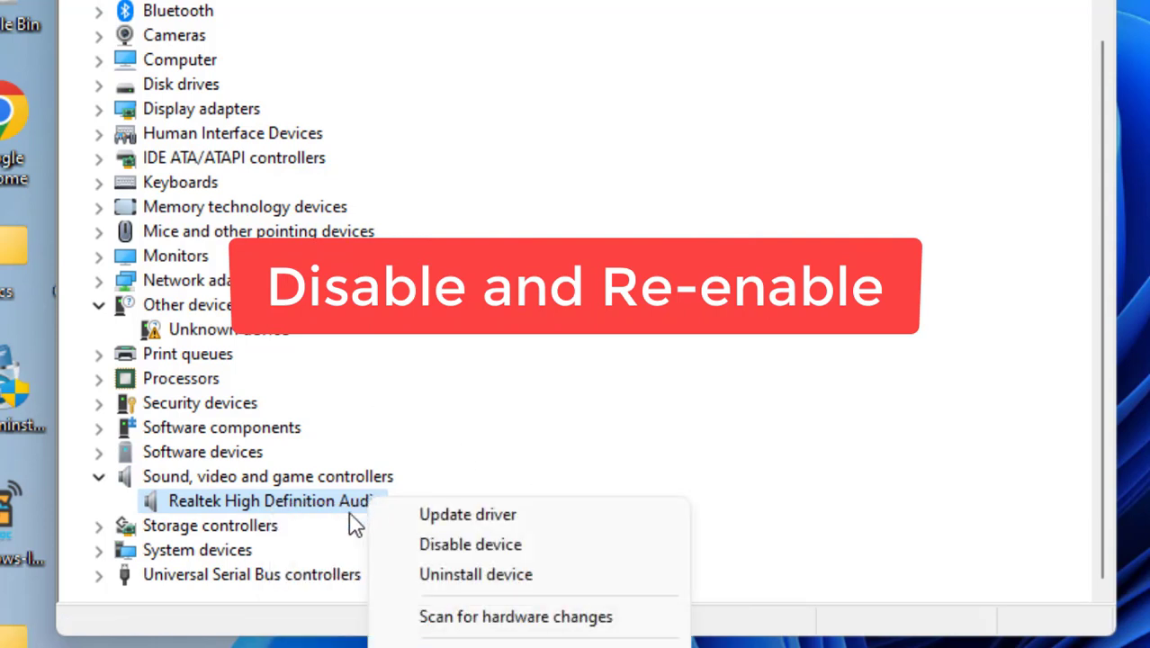
key("Escape")
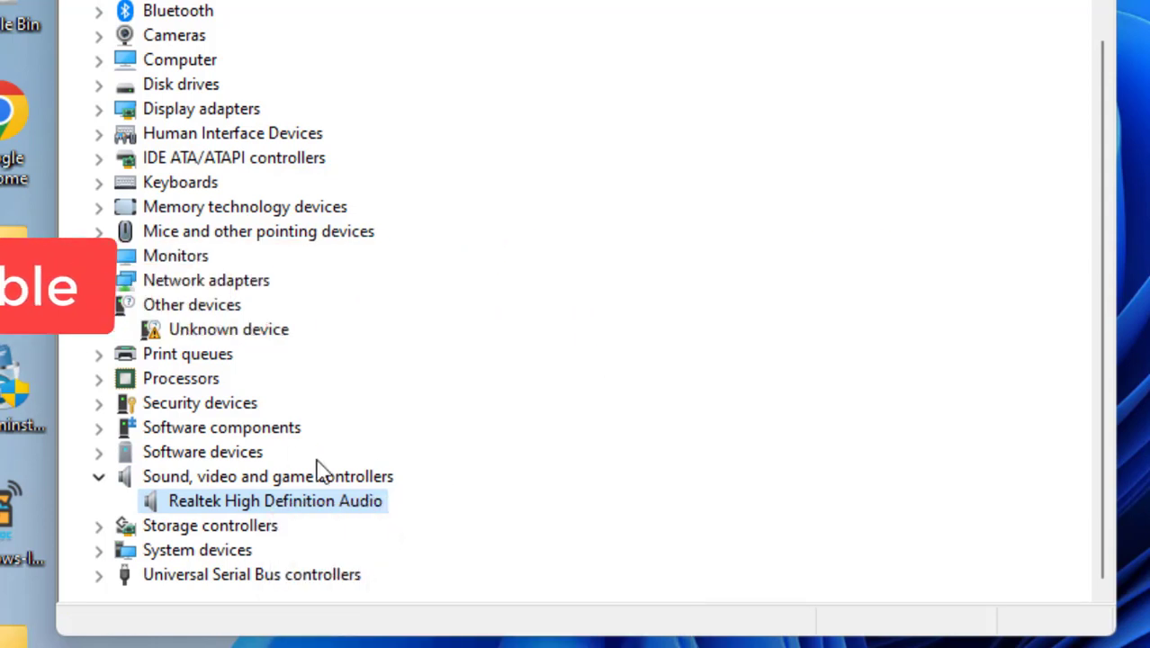
Step: Update the Realtek driver from the computer's list, picking between Realtek High Definition Audio and High Definition Audio Device
right_click(336, 509)
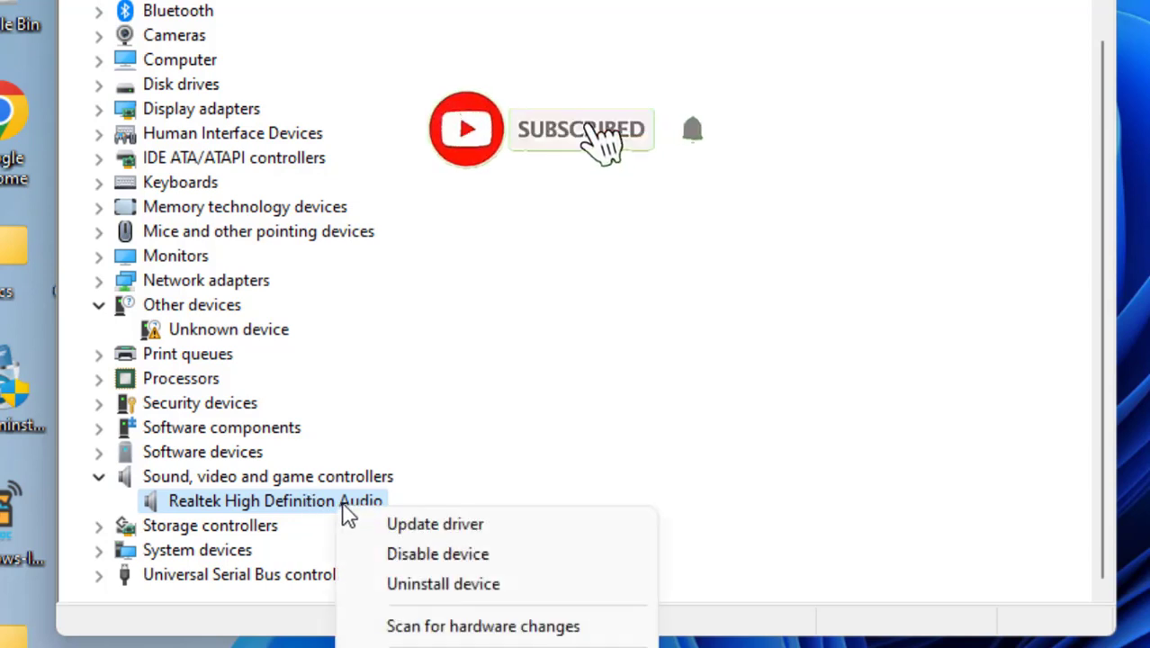
left_click(455, 528)
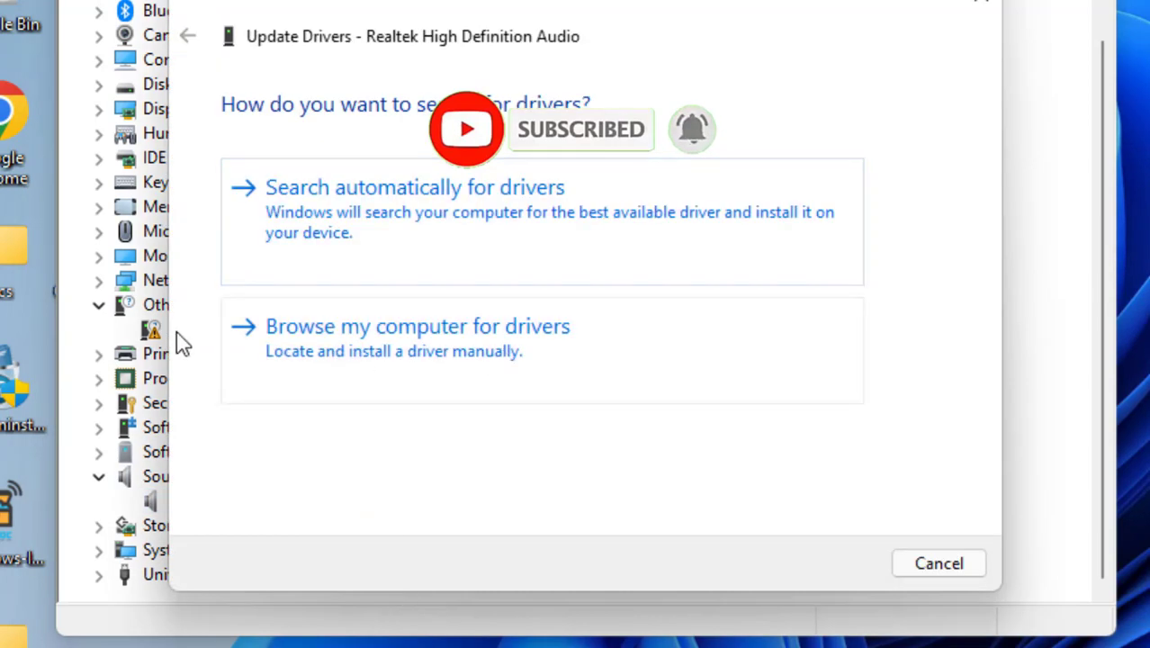
left_click(437, 355)
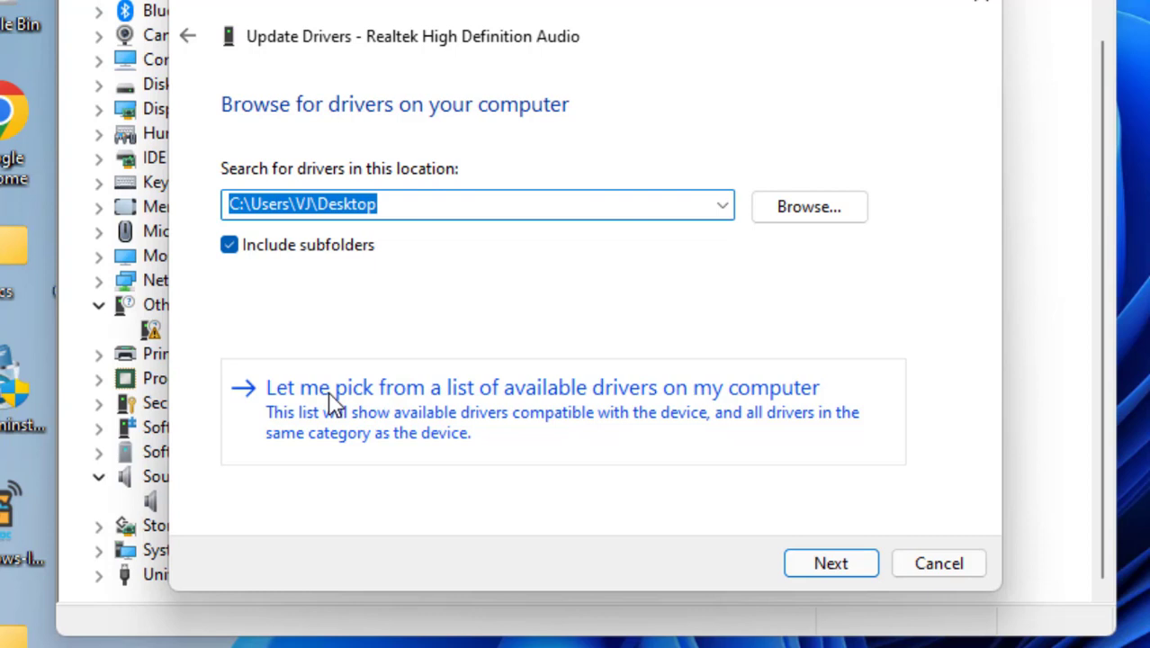
left_click(394, 404)
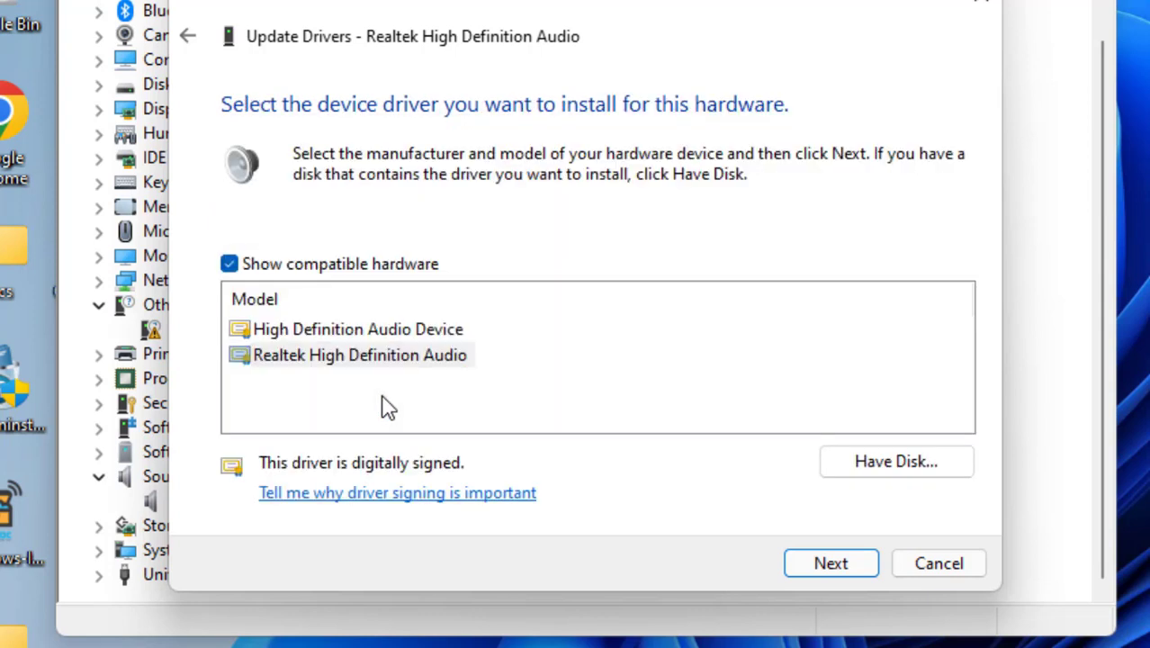
left_click(387, 358)
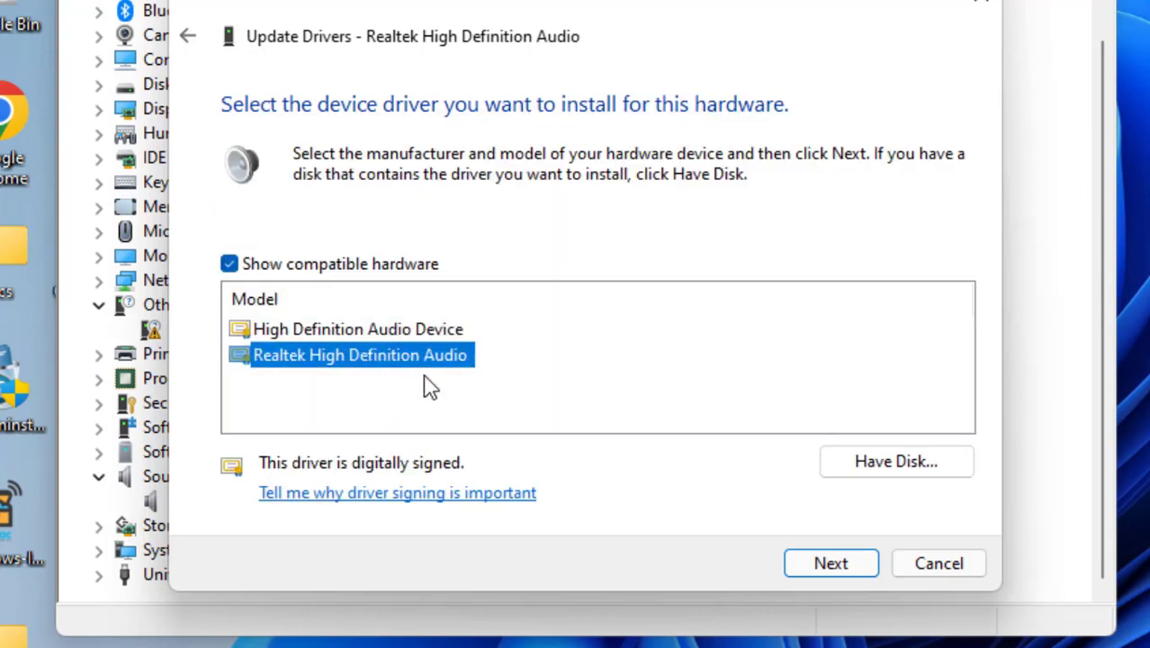
left_click(377, 329)
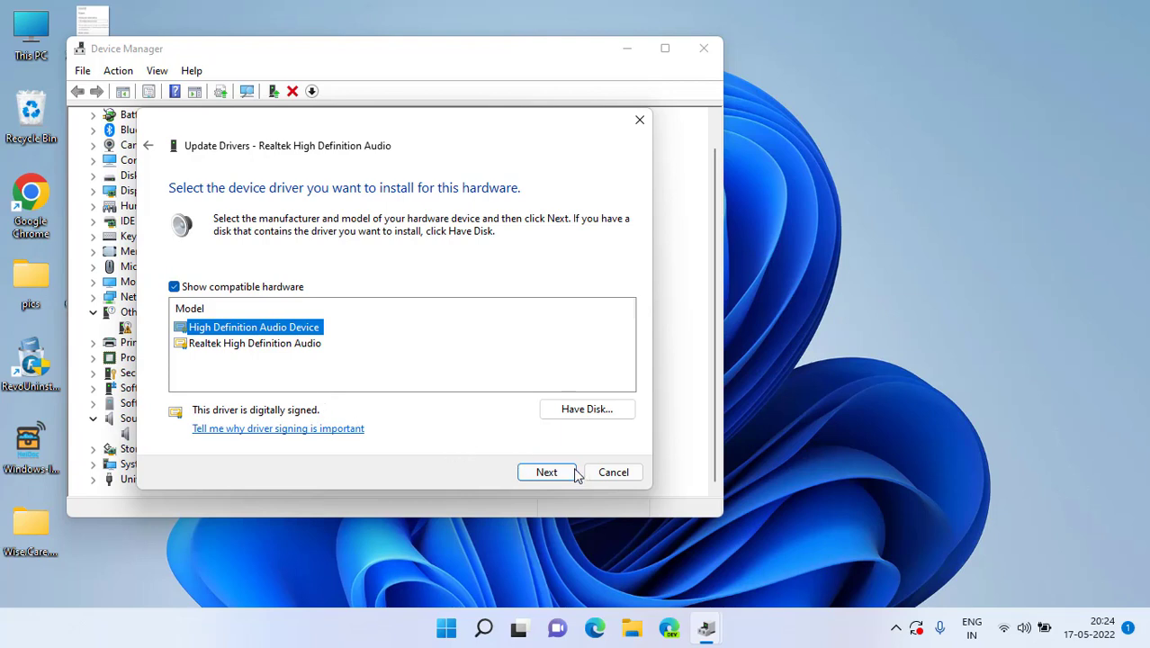
Step: Cancel the driver update and check the Realtek device's Driver tab shows version 6.0.8988.1
left_click(611, 473)
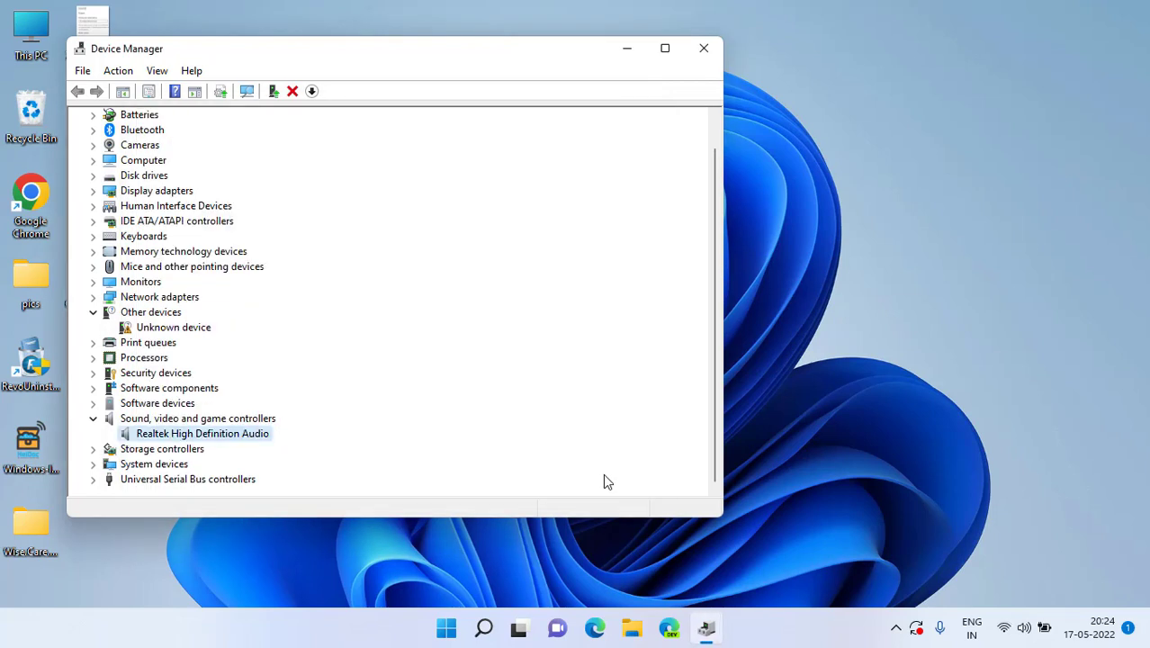
right_click(247, 440)
left_click(300, 538)
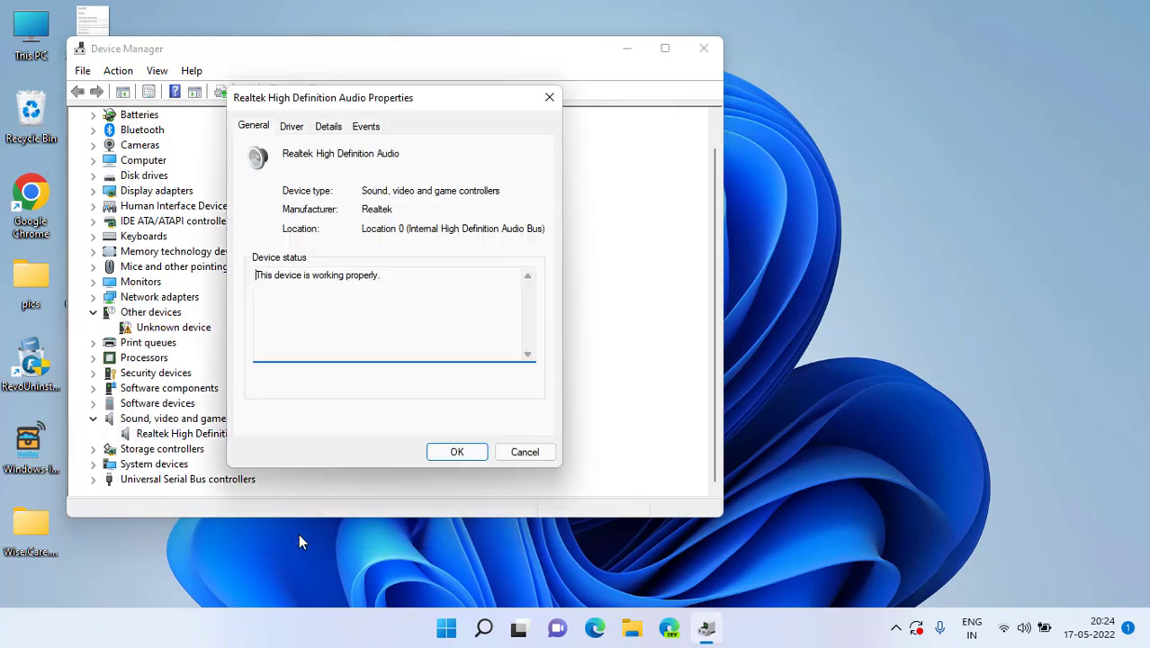
left_click(295, 131)
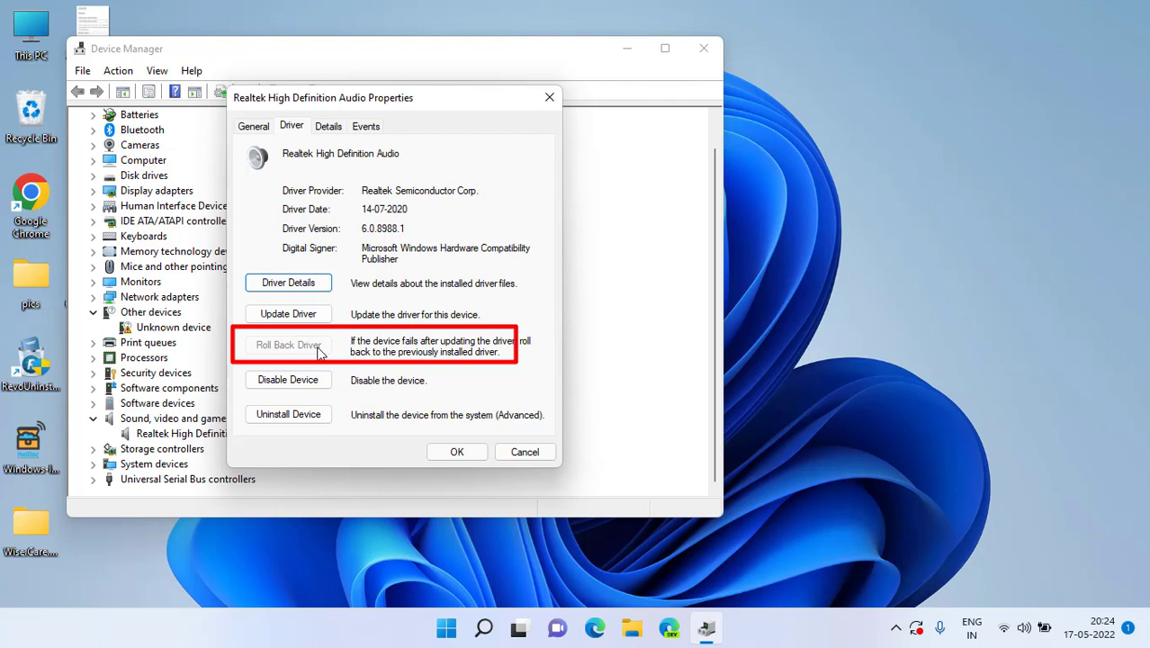
left_click(430, 455)
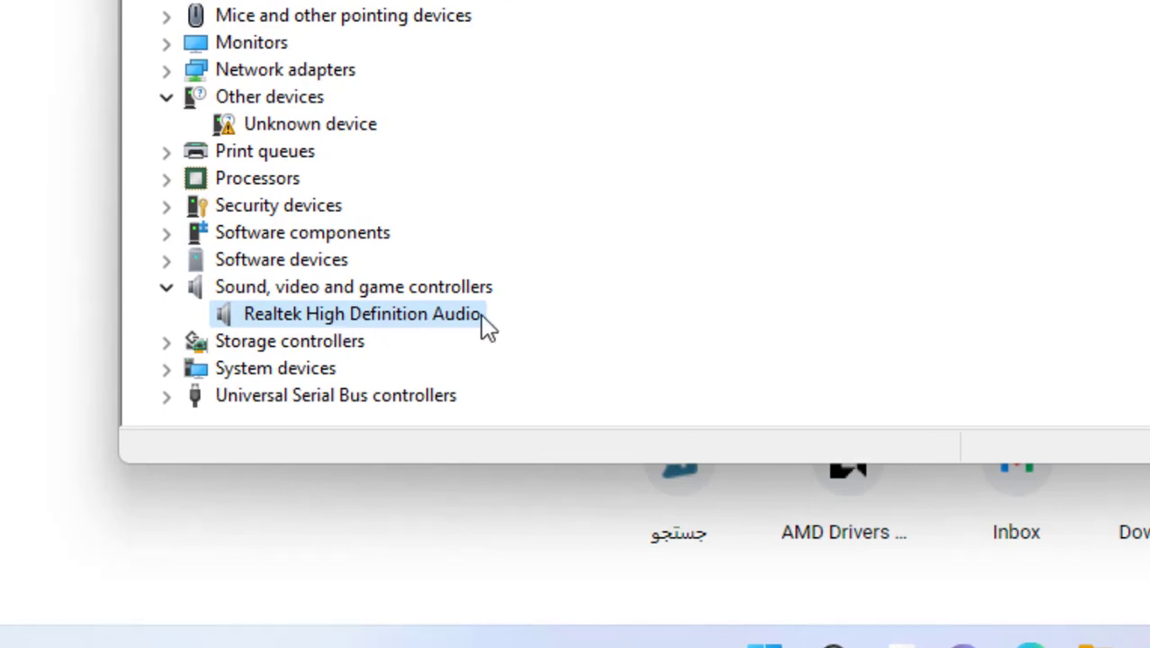
Step: In Chrome, search 'realtek high definition audio driver' and open the Realtek audio codecs software page
key("alt+Tab")
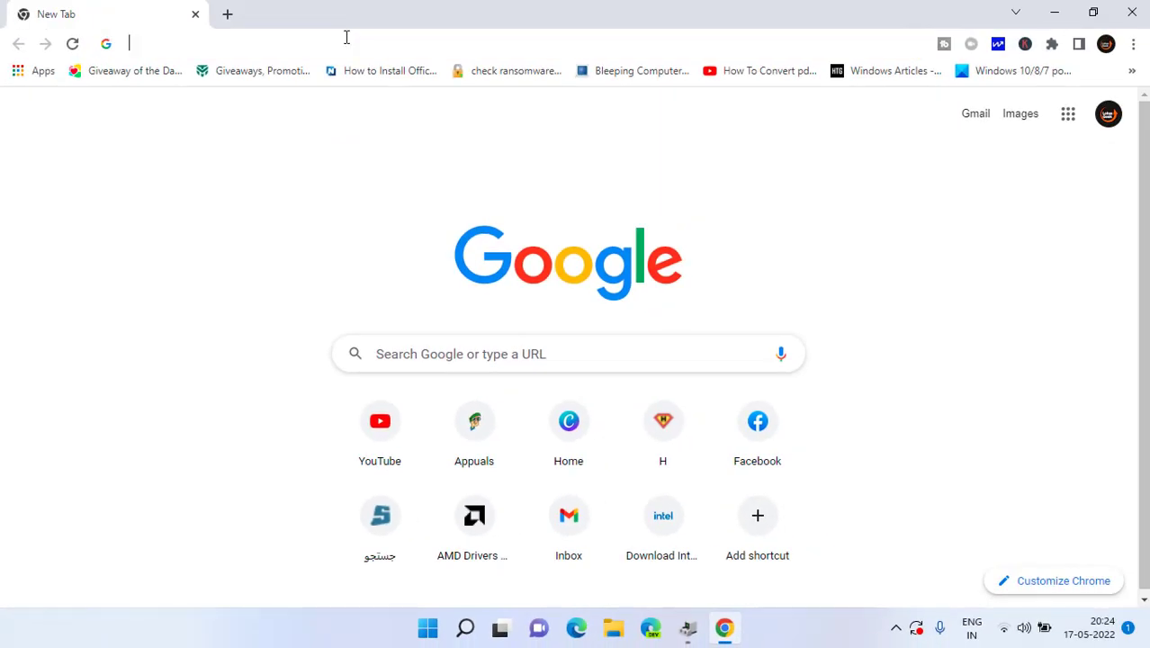
left_click(352, 43)
type("realtek hiigh")
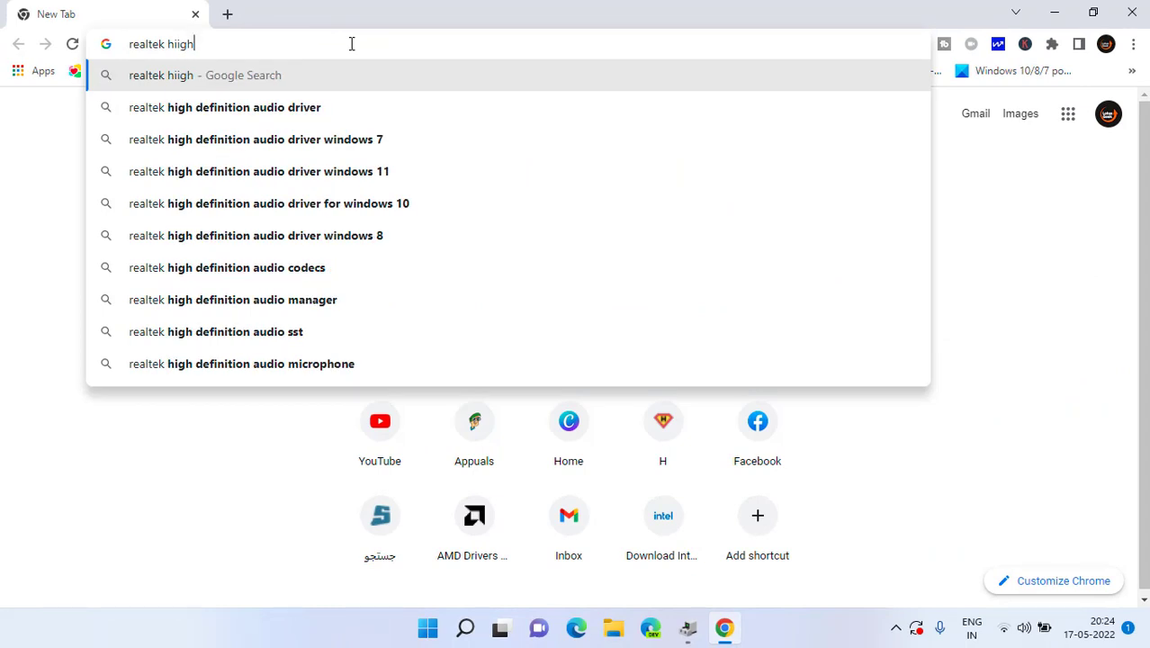
key("Down")
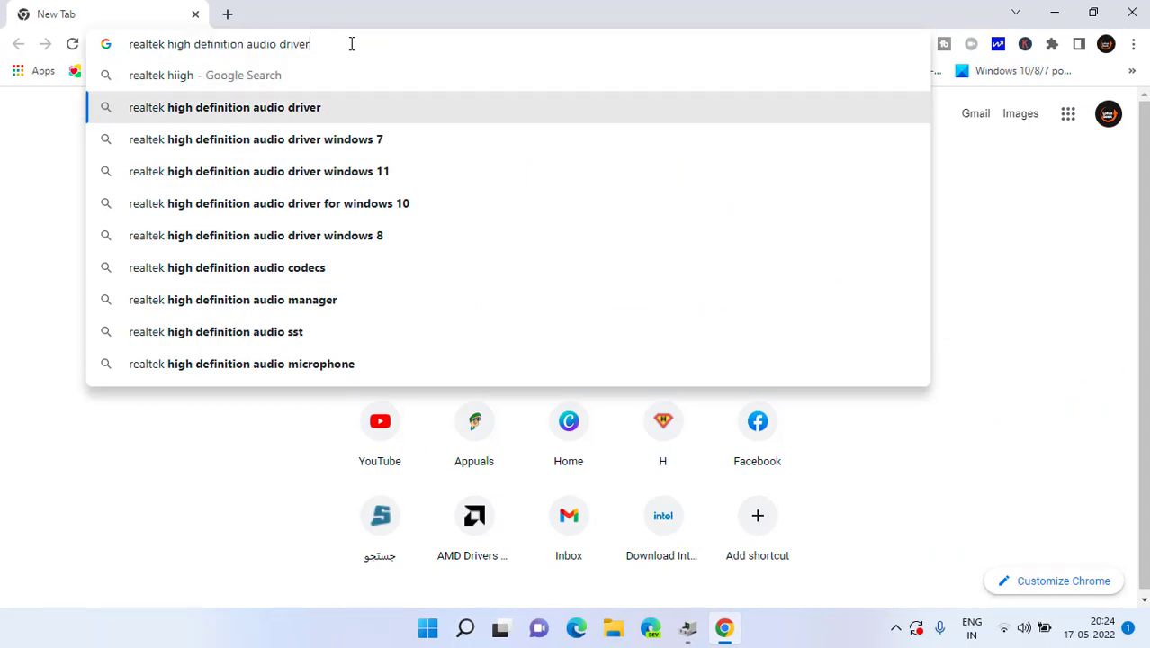
key("Return")
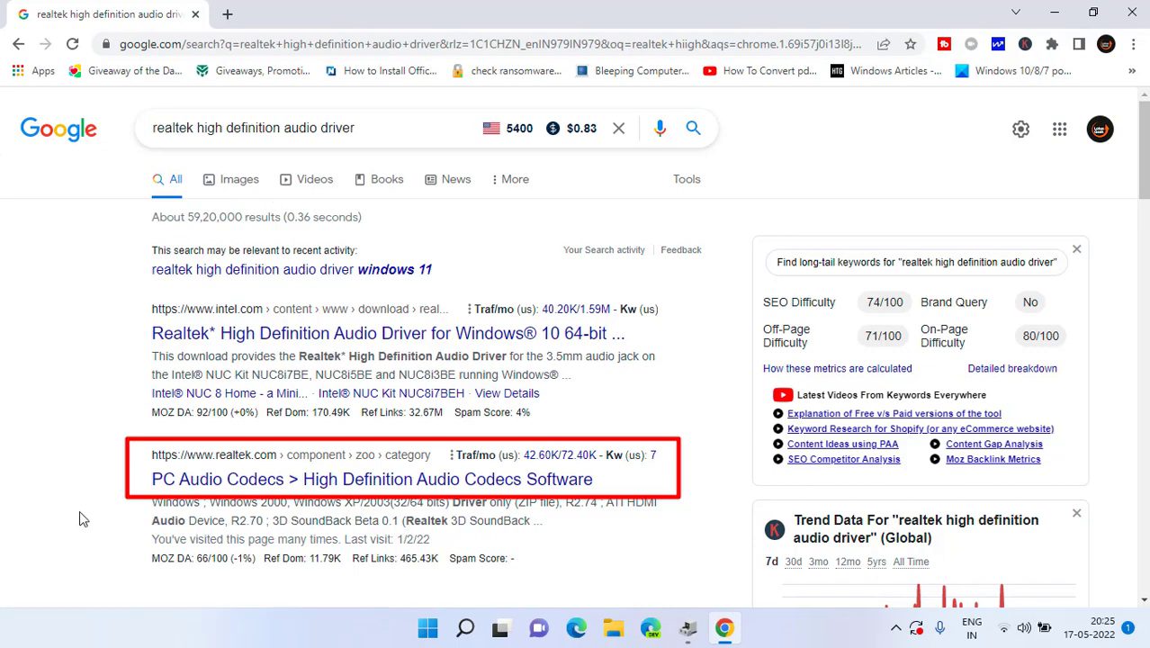
left_click_drag(141, 478, 495, 484)
left_click(407, 486)
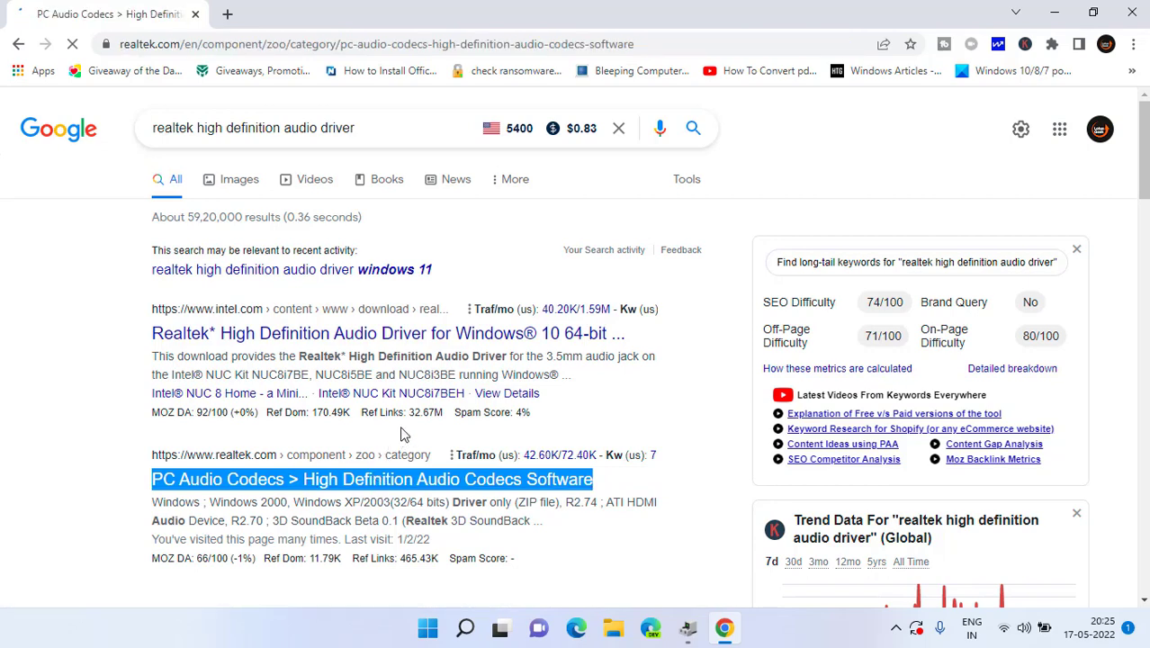
Step: Download the 422 MB 32/64-bit executable Windows driver, entering the captcha and saving the installer
scroll(405, 433, "down", 4)
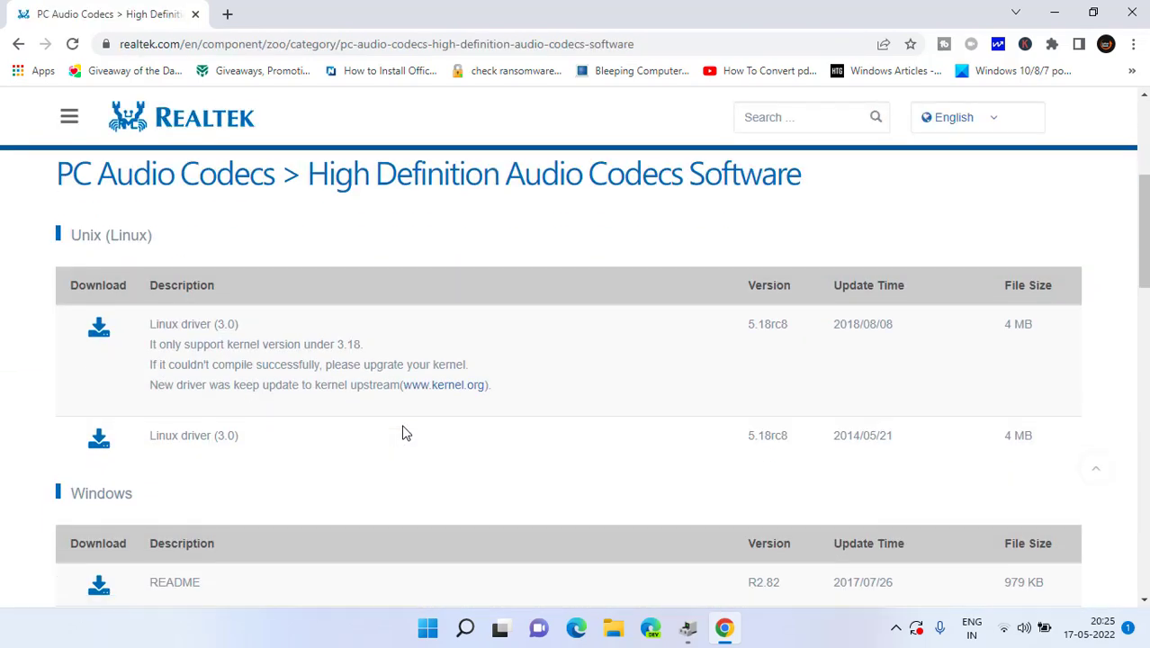
scroll(403, 433, "down", 4)
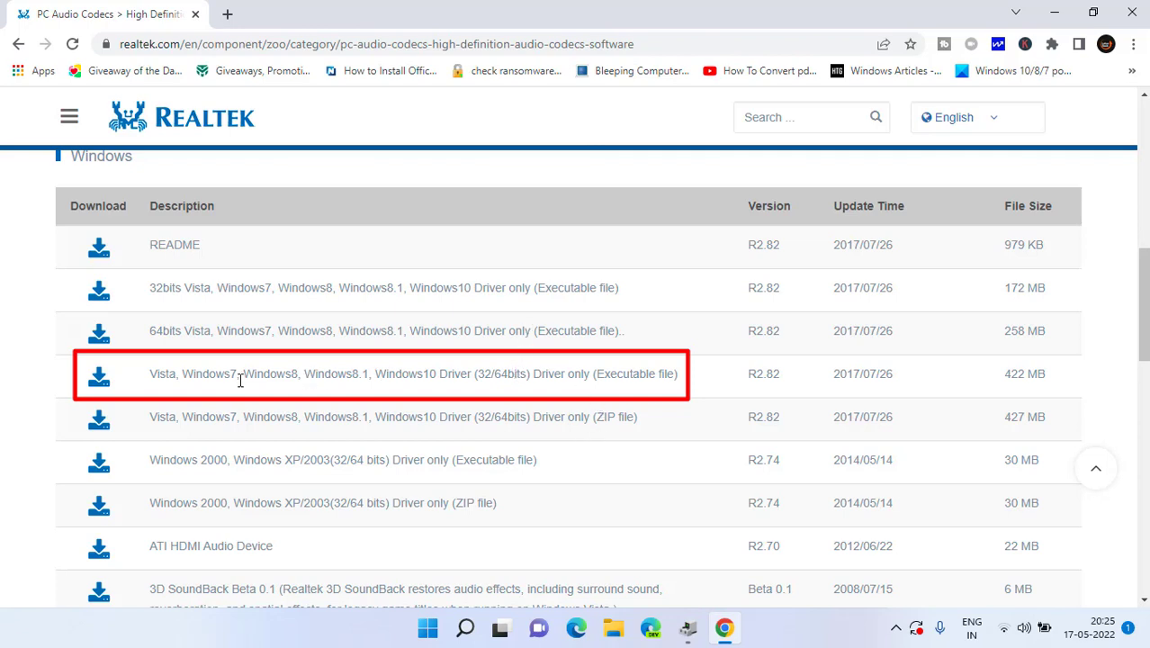
left_click_drag(149, 373, 683, 385)
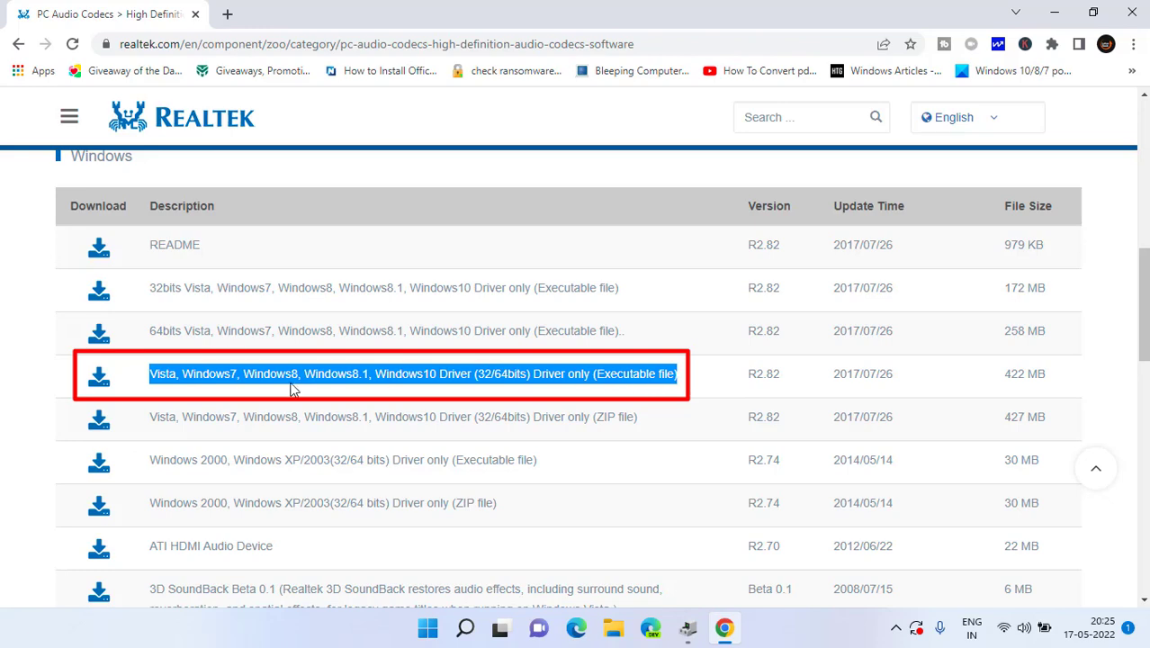
left_click(94, 381)
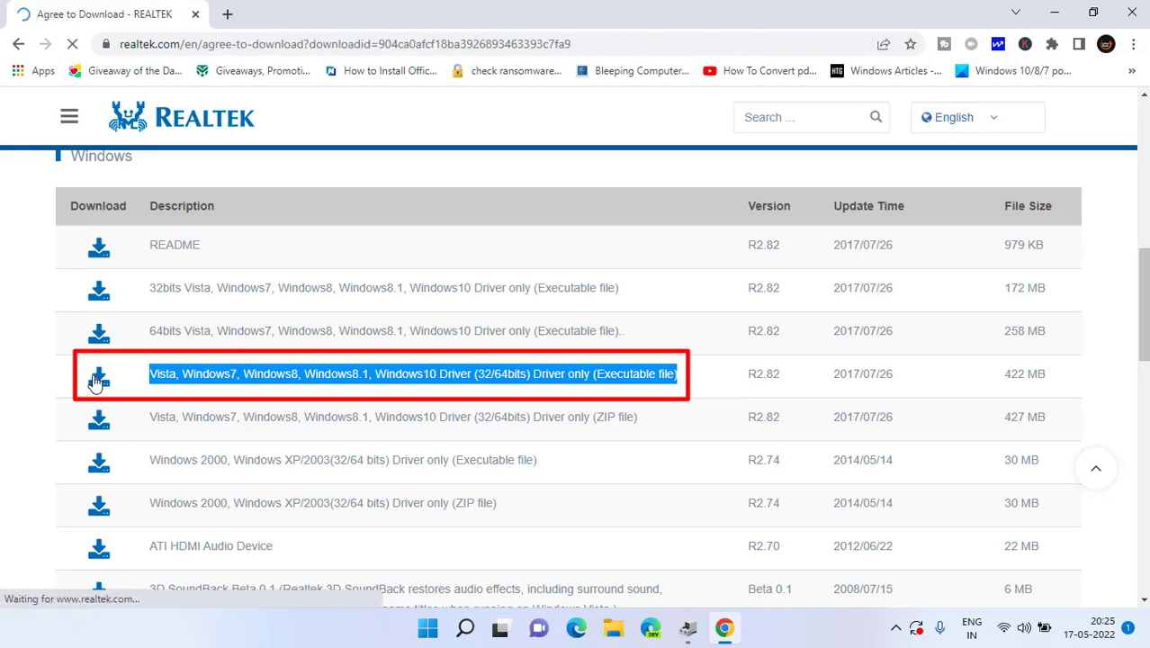
scroll(135, 360, "down", 3)
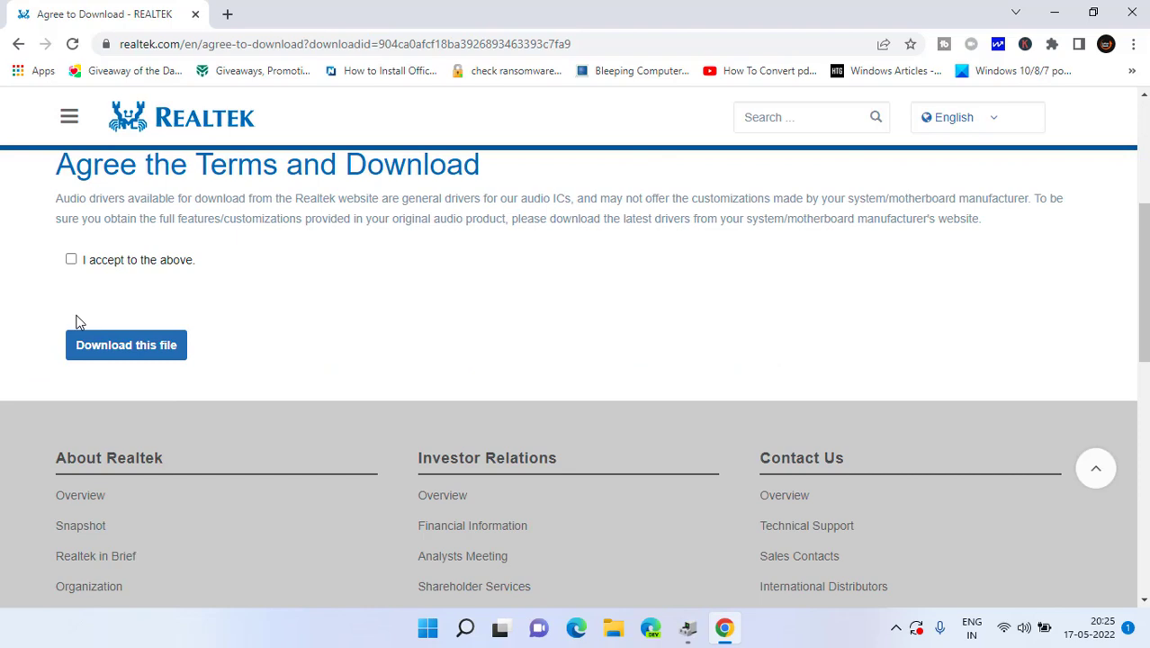
left_click(137, 347)
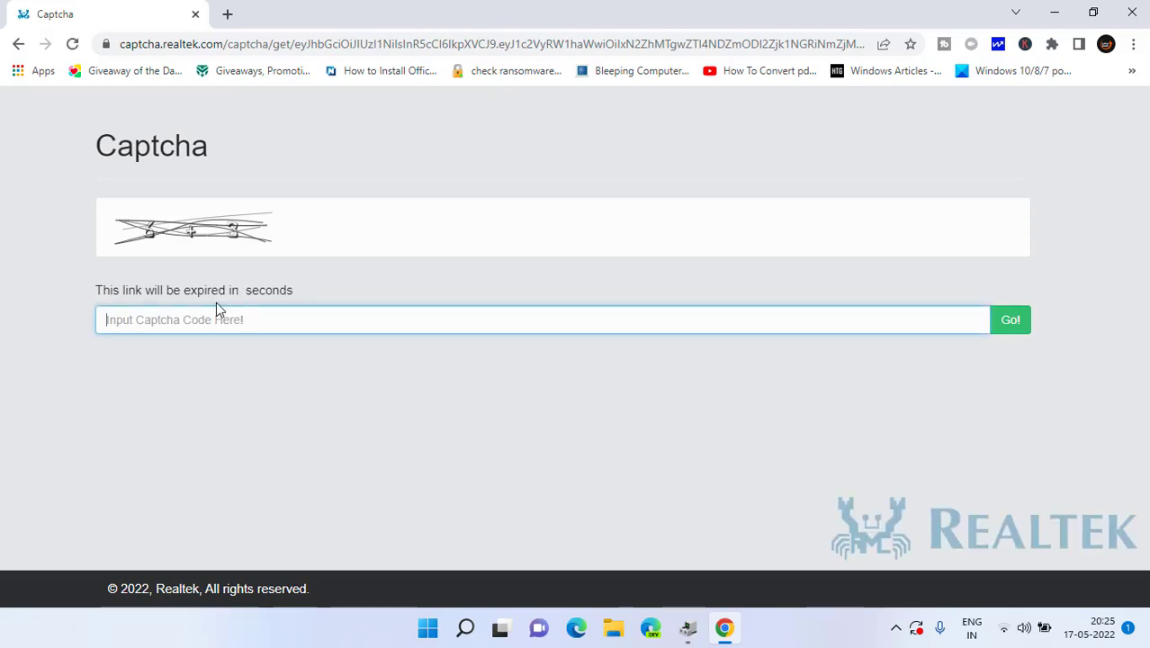
left_click(215, 311)
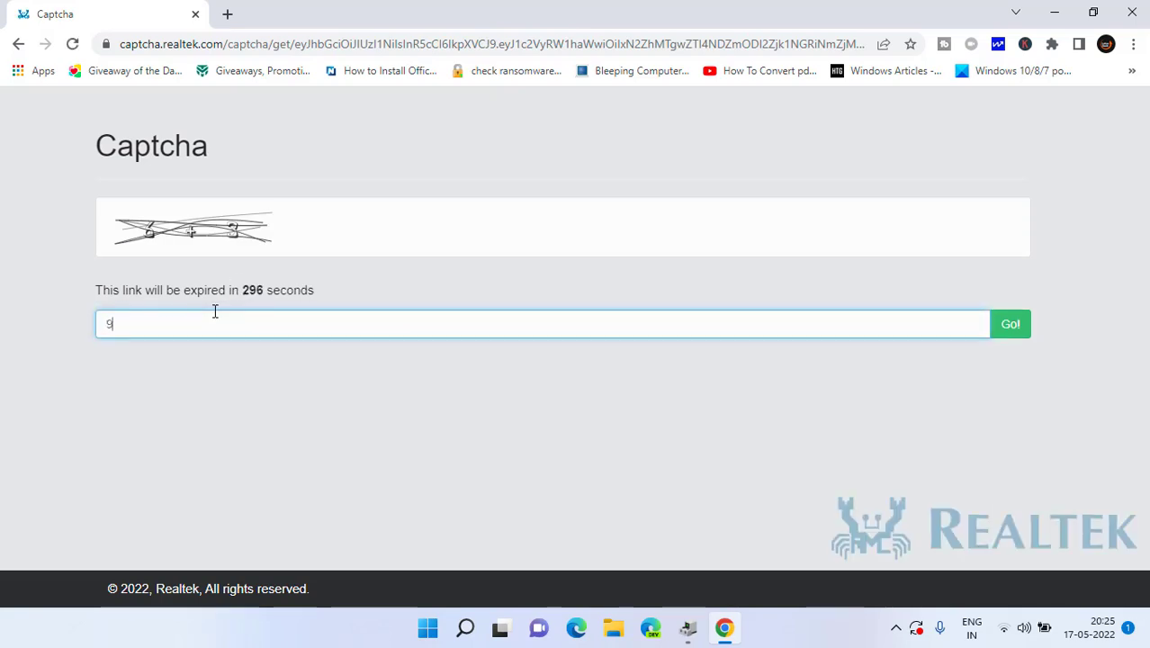
left_click(1014, 332)
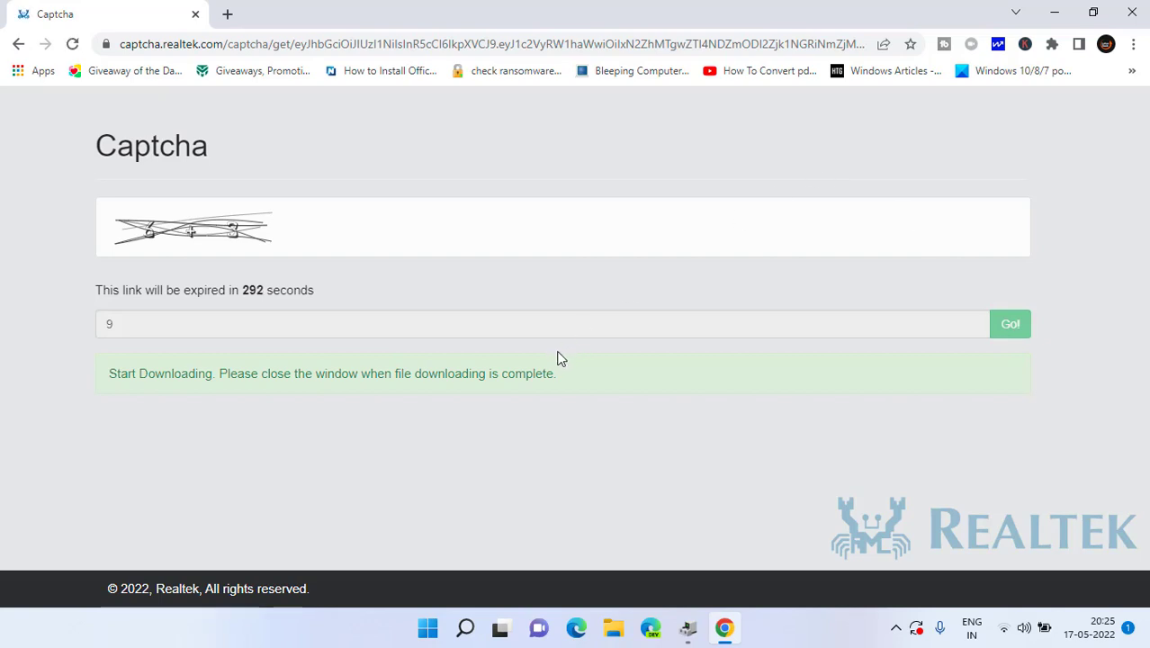
left_click(441, 381)
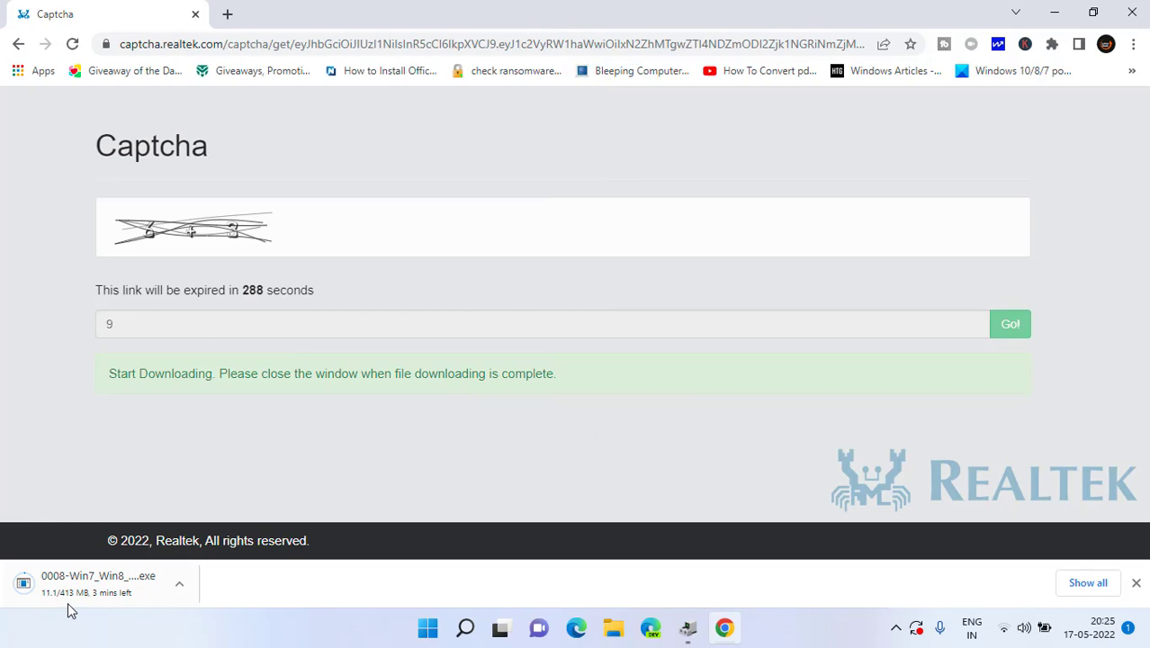
Step: Cancel the driver download, minimize Chrome and close Device Manager
left_click(179, 583)
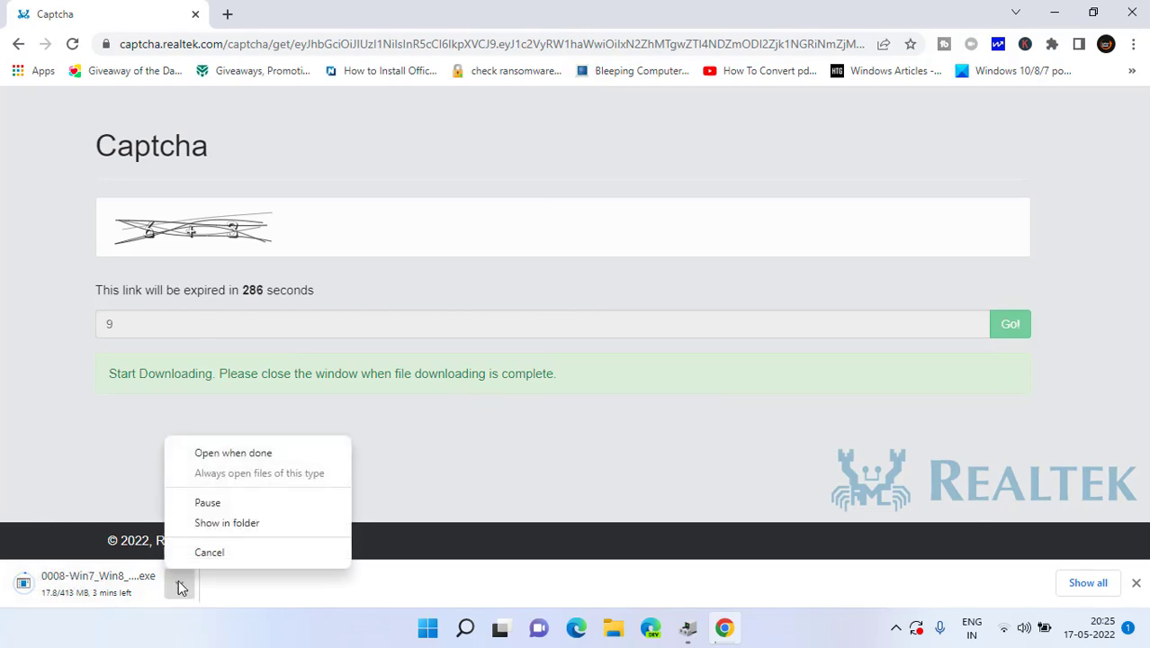
left_click(212, 554)
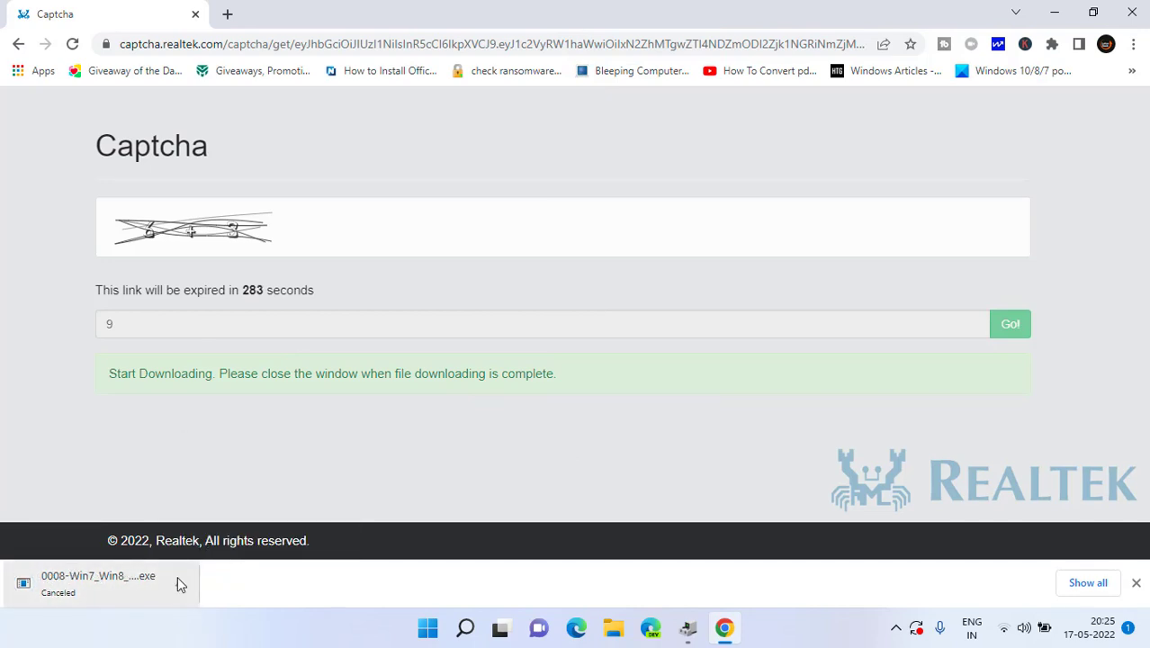
left_click(1053, 12)
left_click(703, 48)
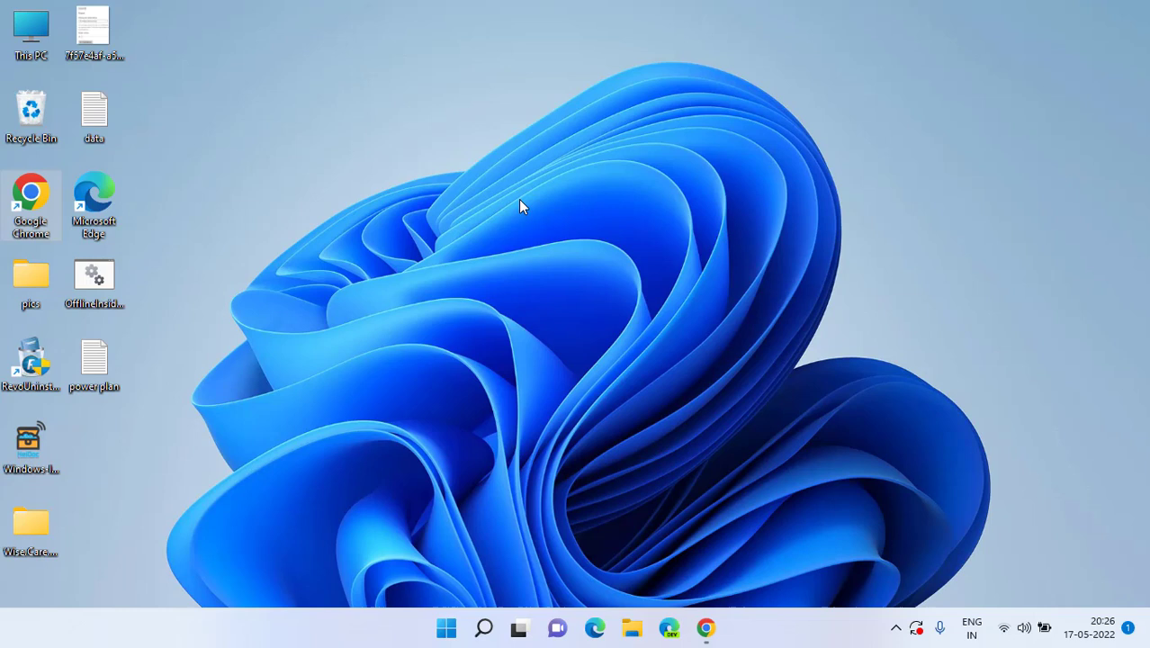
Step: Open Control Panel's Sound settings, confirm Speaker/HP is the enabled default playback device, and close Sound
left_click(519, 209)
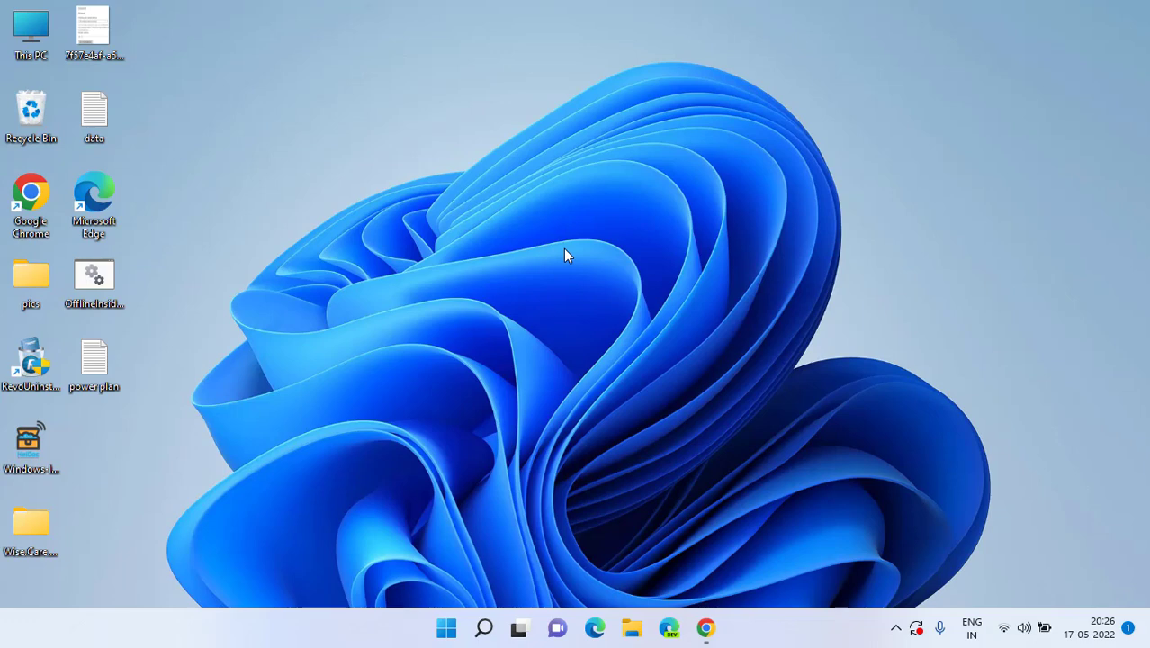
key("super")
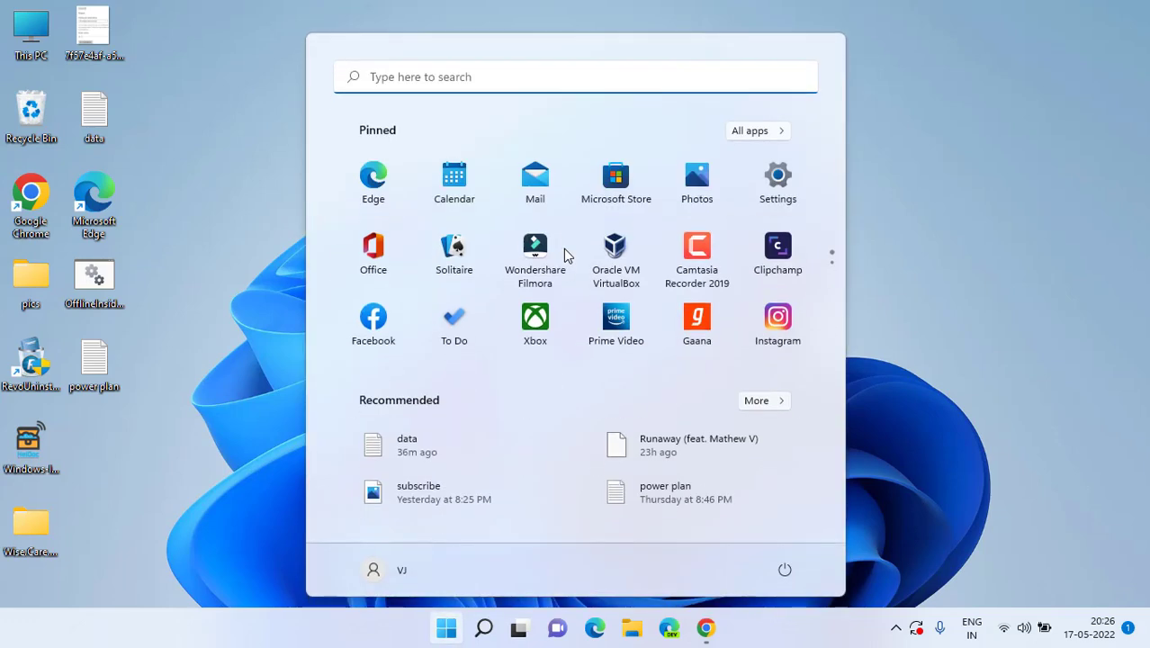
type("control")
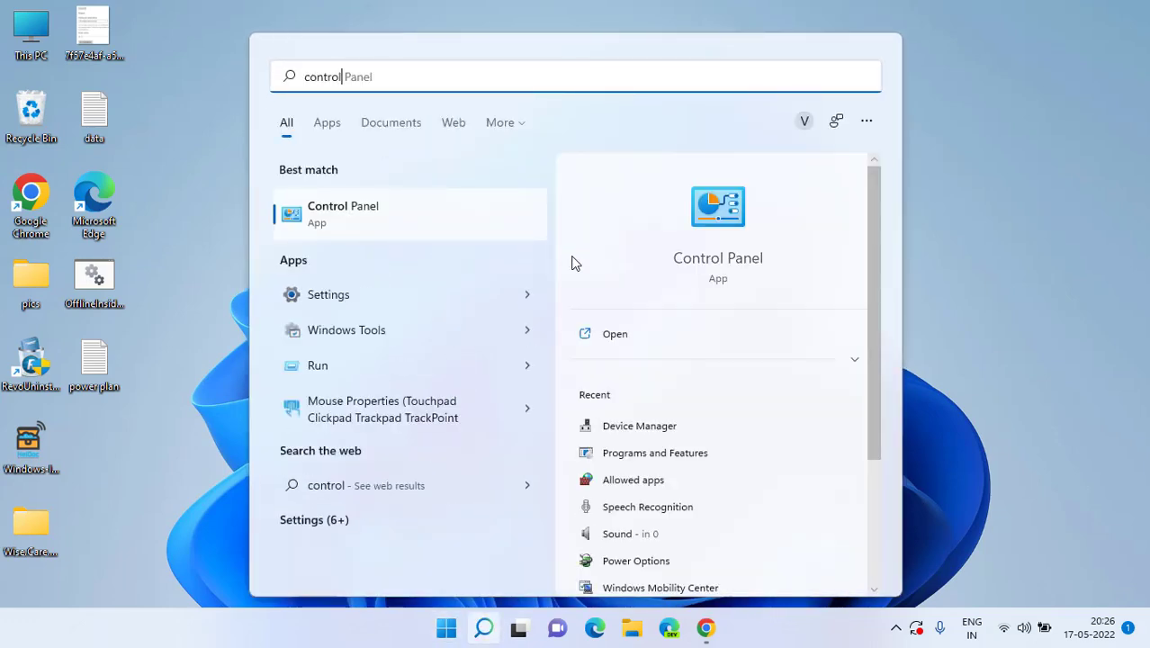
left_click(730, 236)
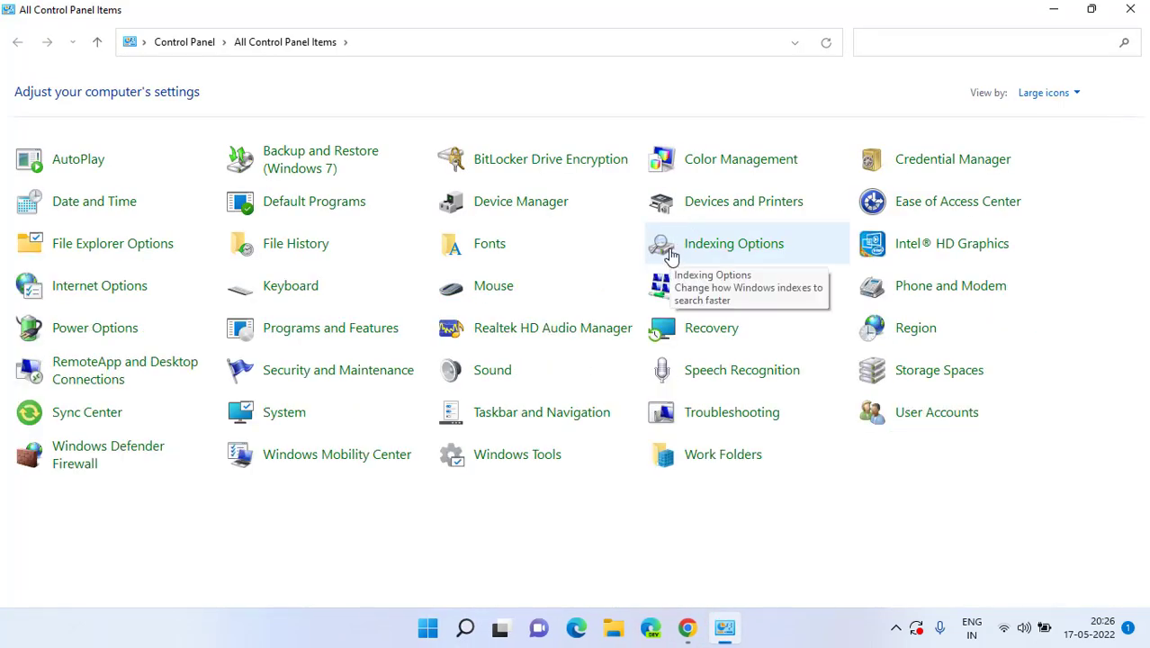
left_click(484, 384)
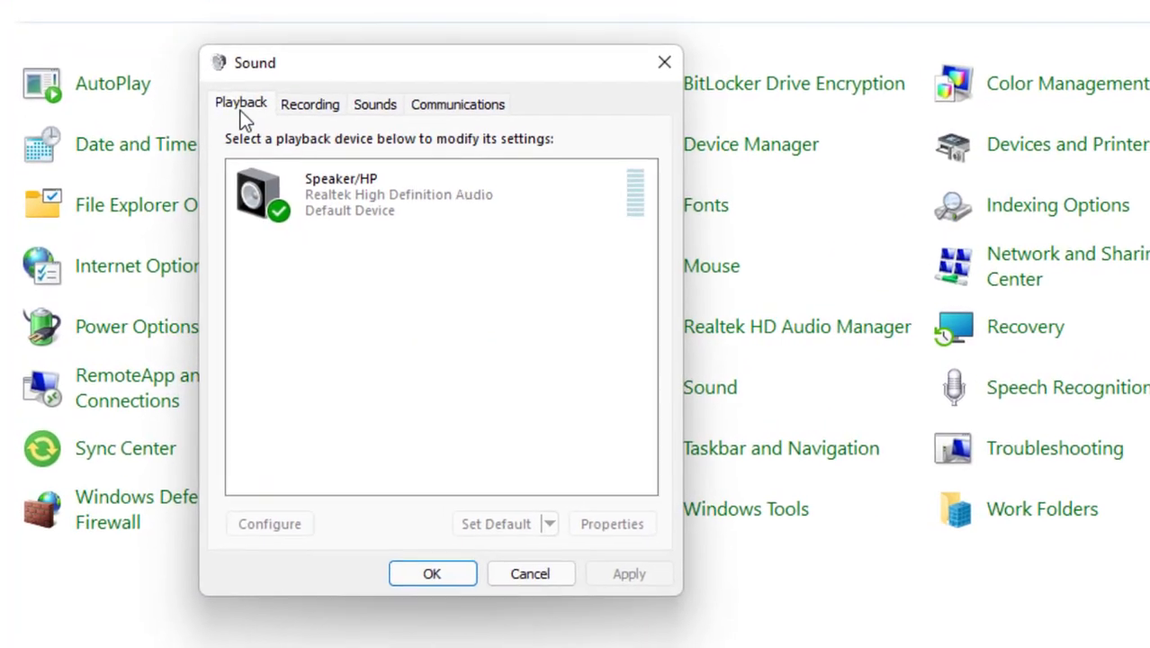
left_click(396, 191)
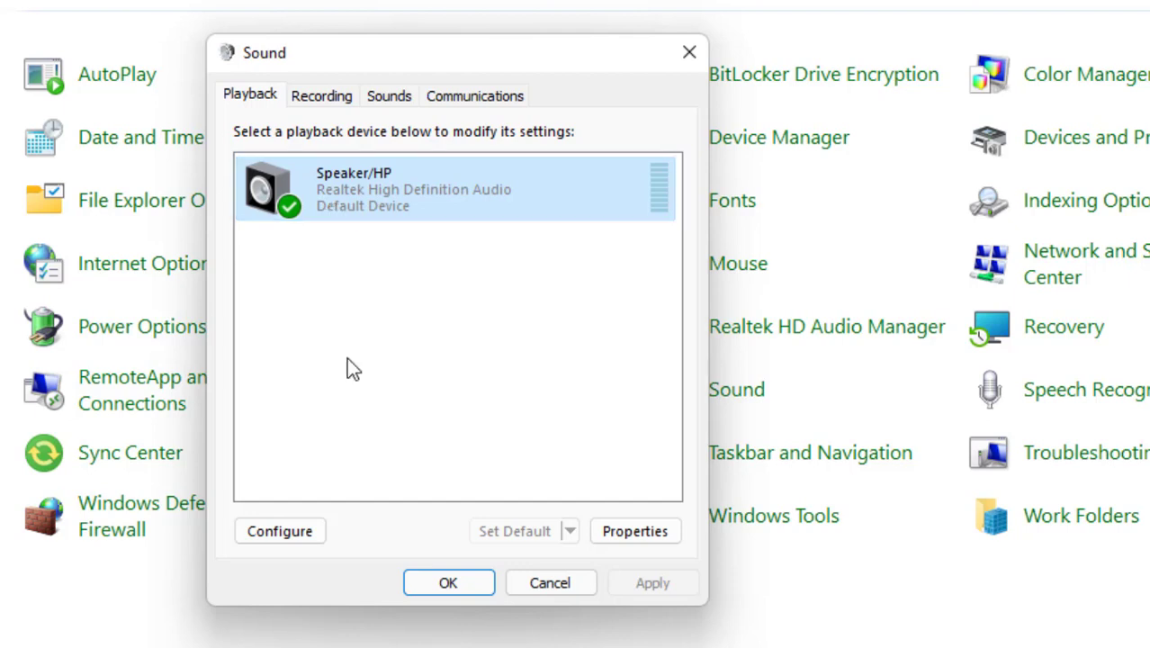
right_click(352, 206)
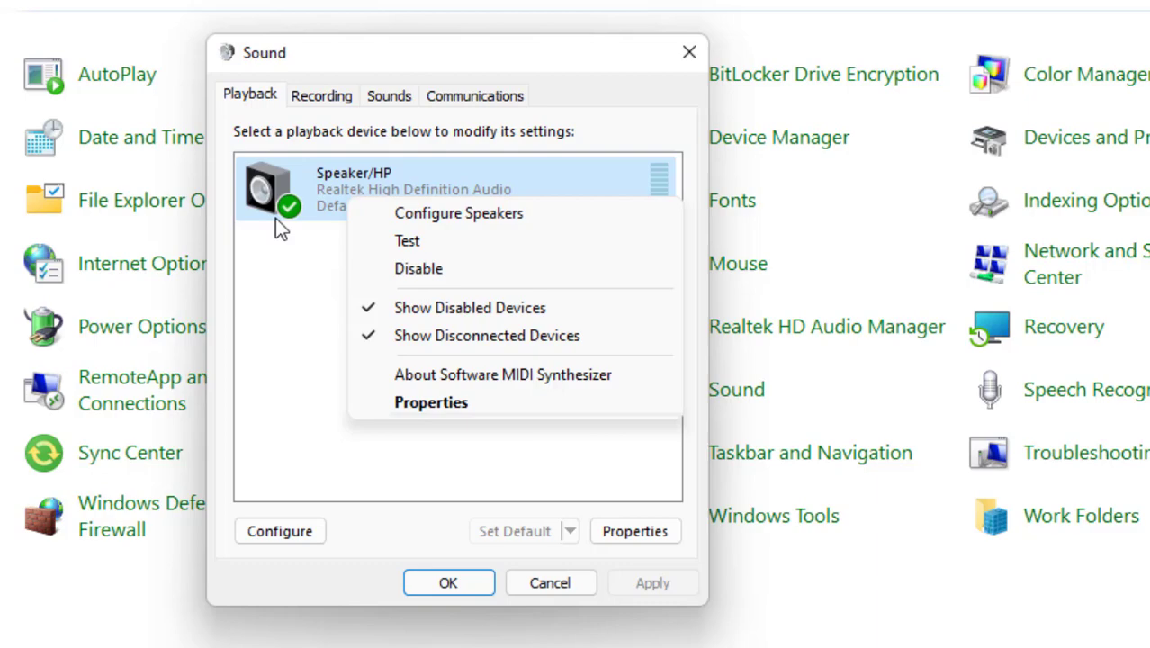
left_click(312, 184)
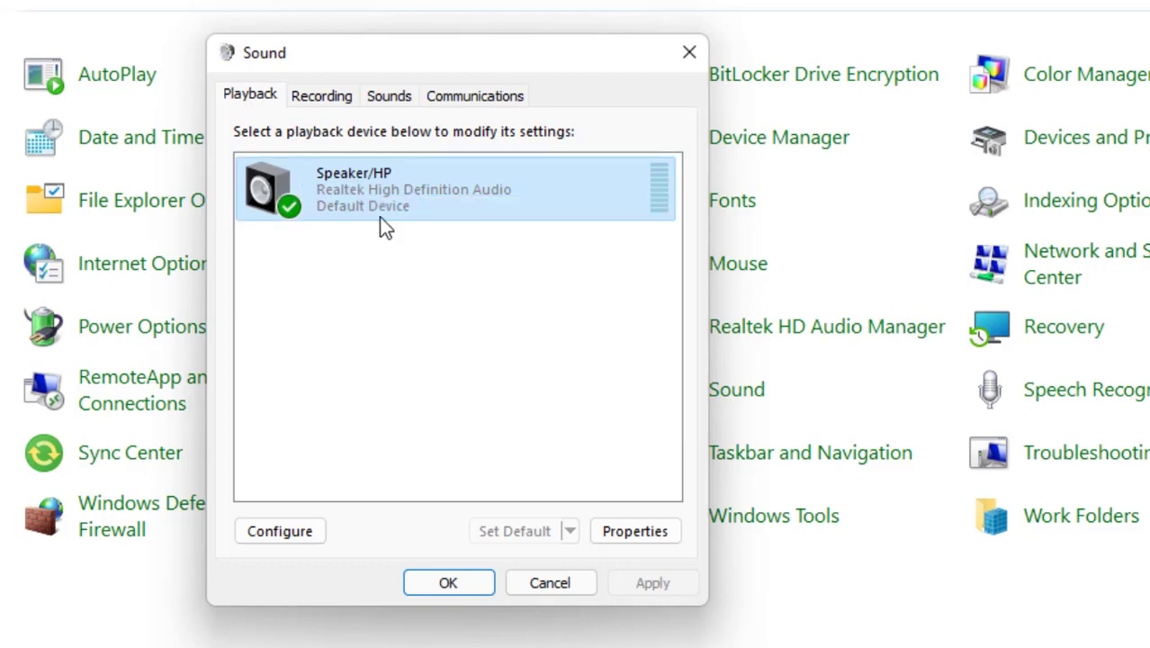
left_click(436, 583)
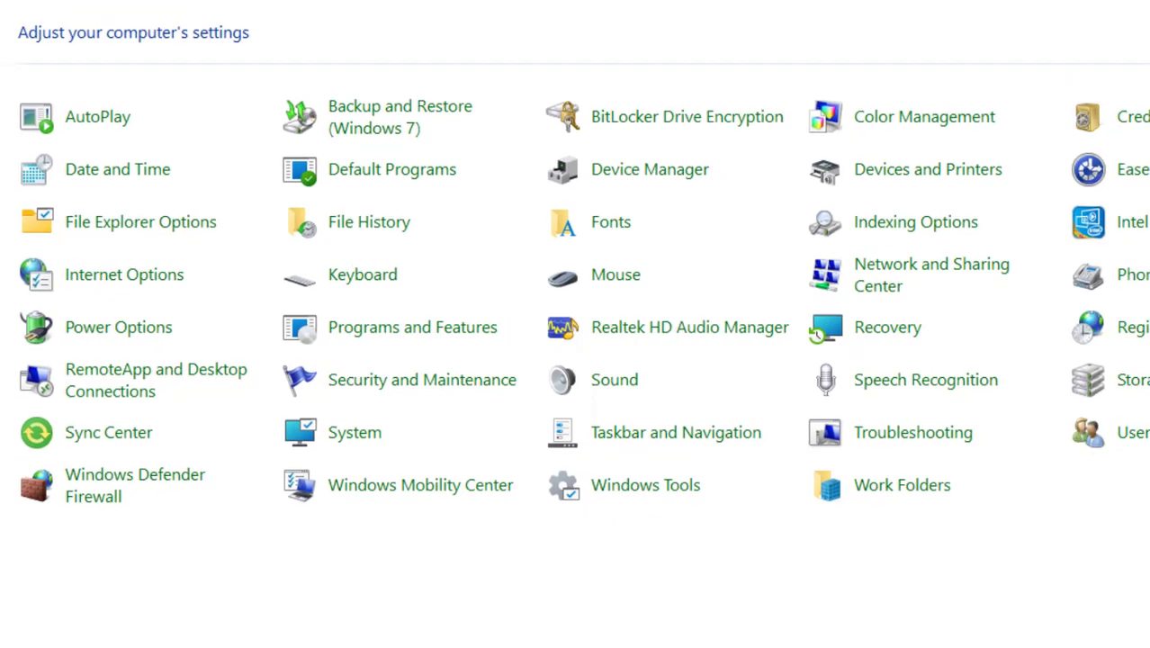
Step: Close Control Panel and search Settings for 'reset this pc' to reach System > Recovery
key("alt+F4")
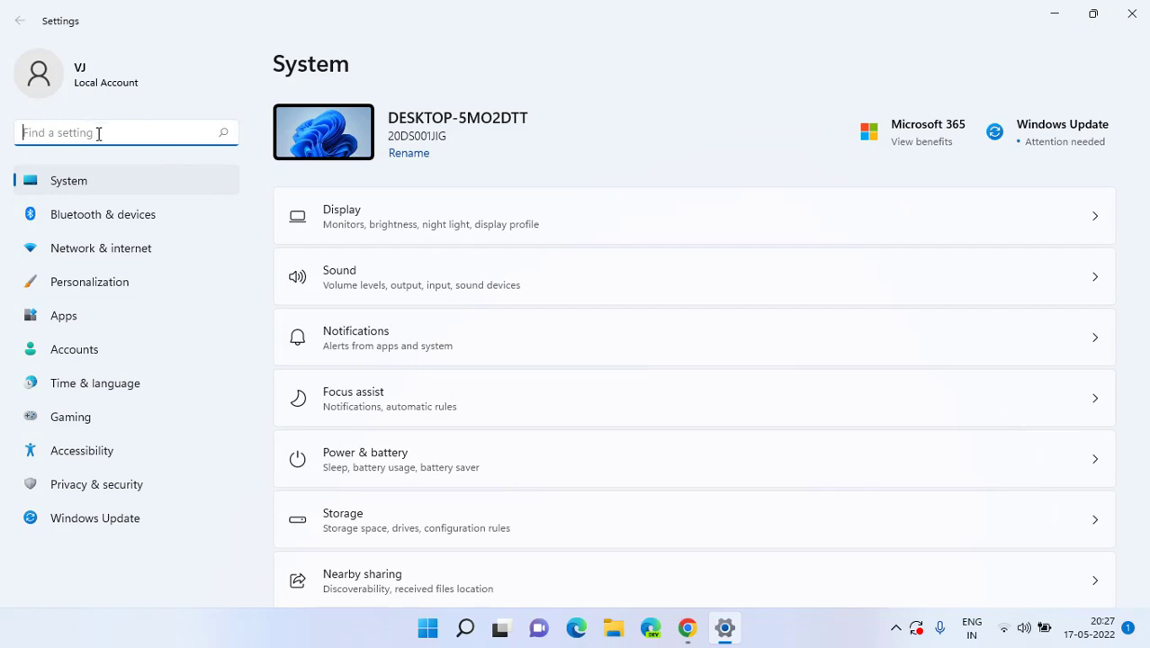
type("reset")
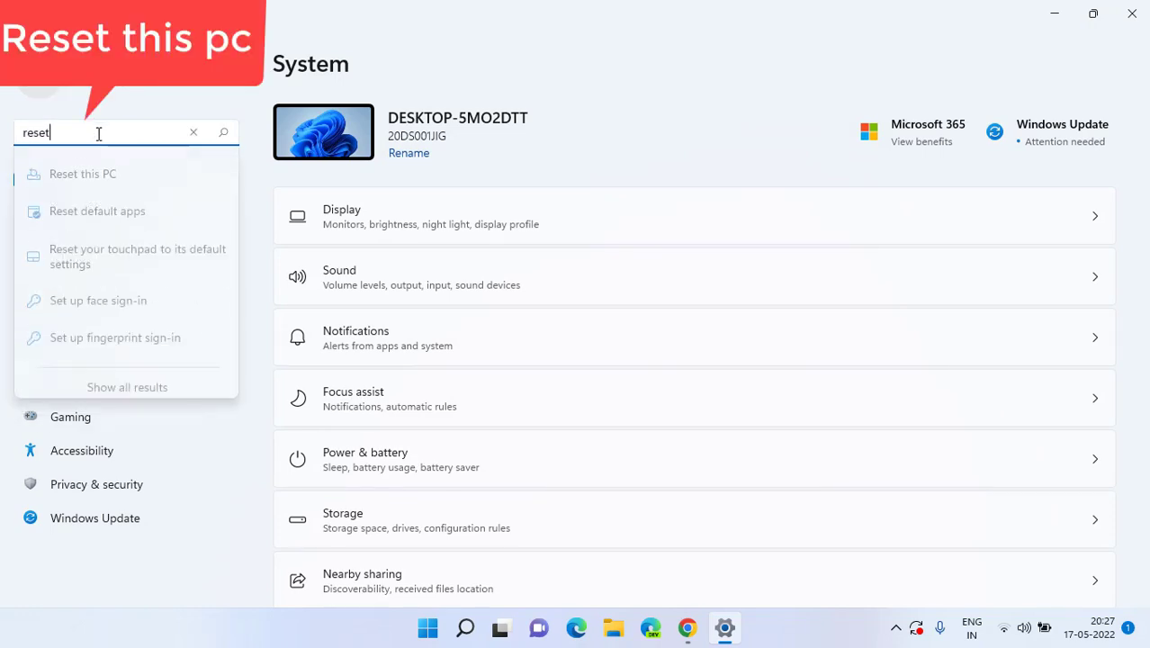
type(" this pc")
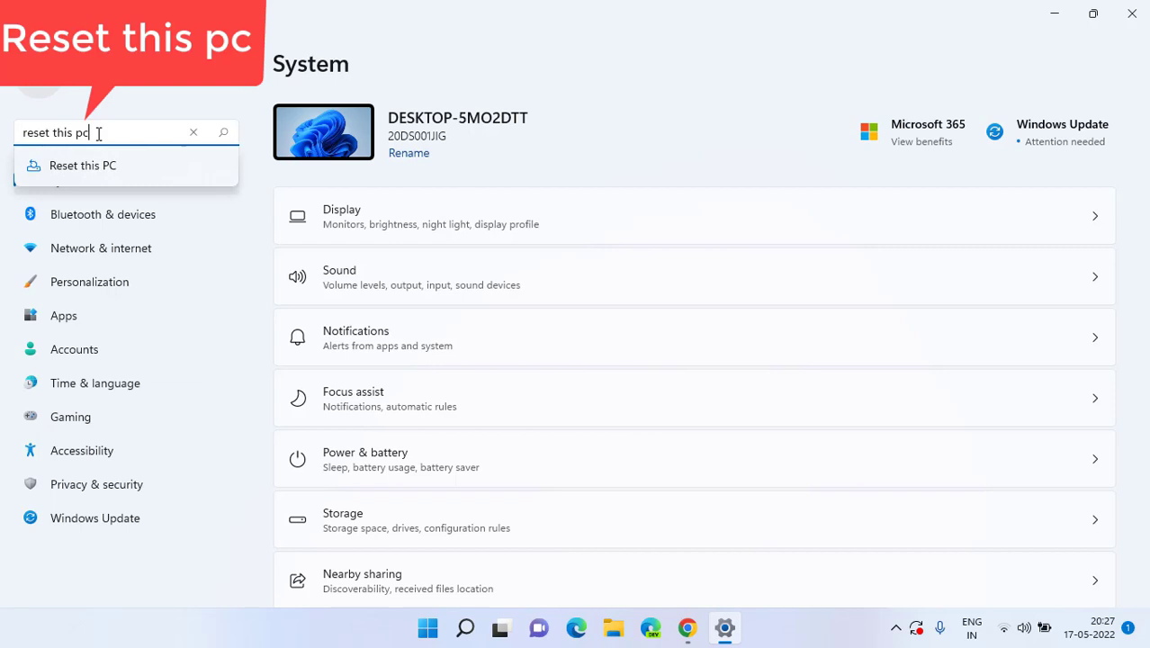
key("Return")
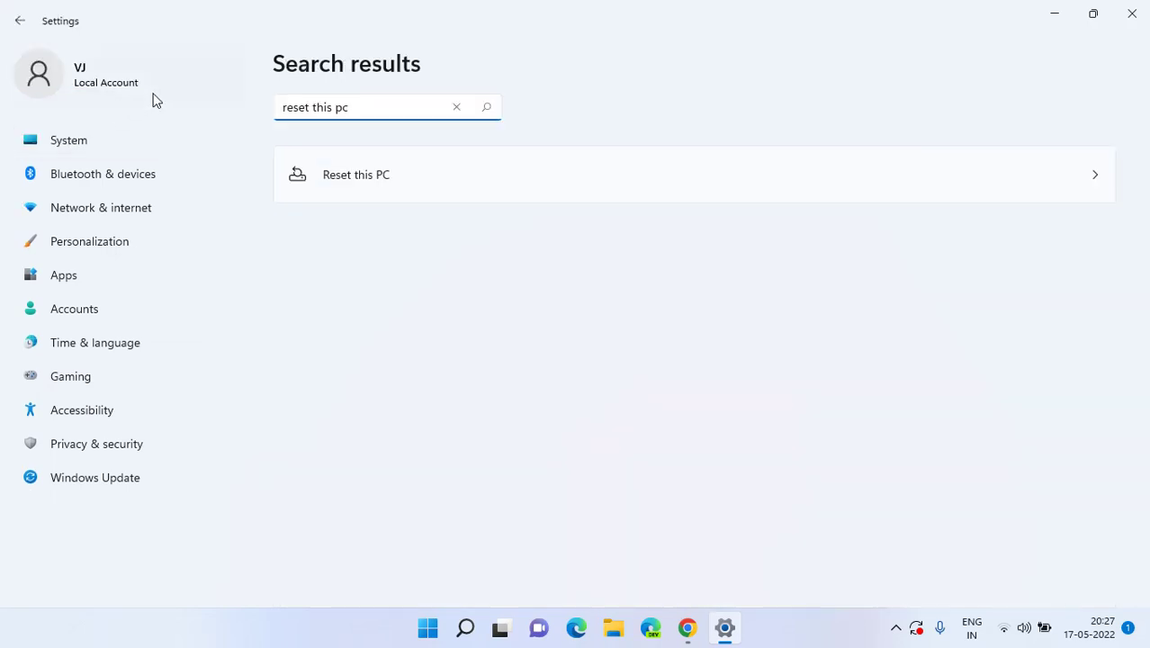
left_click(683, 185)
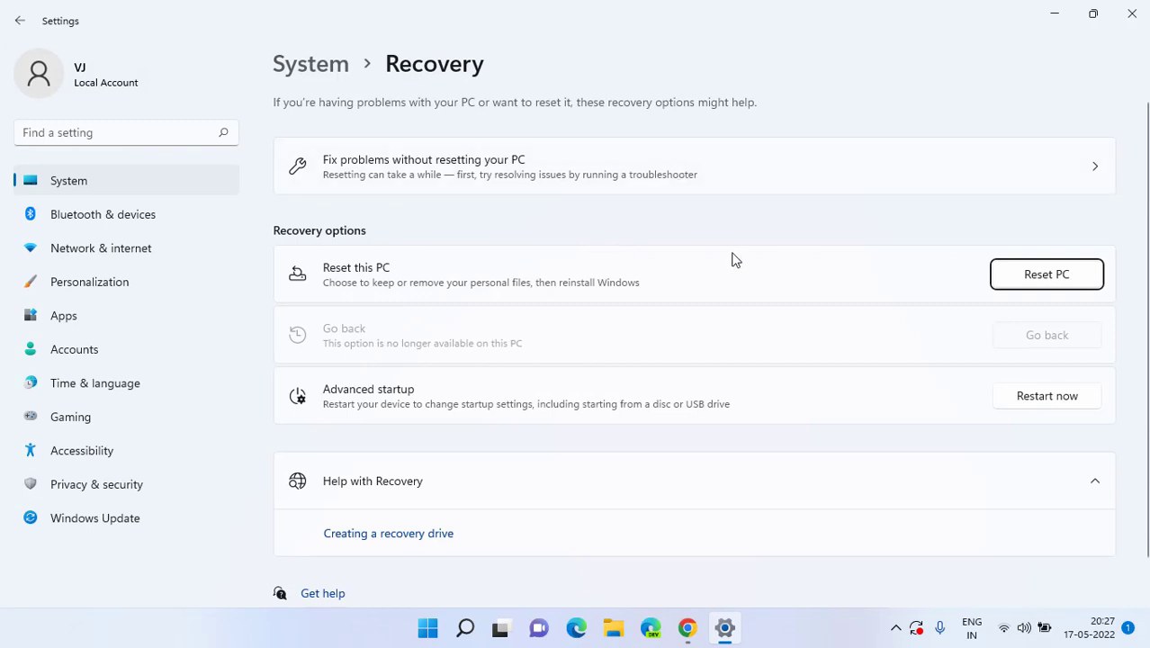
left_click(1052, 275)
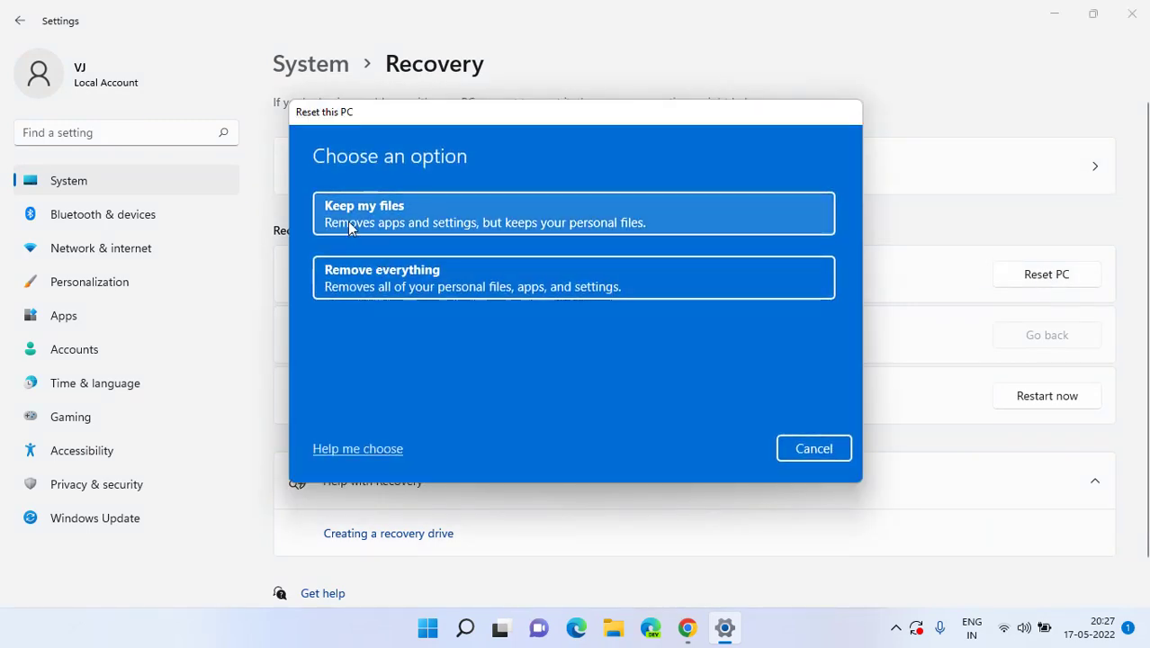
left_click(441, 223)
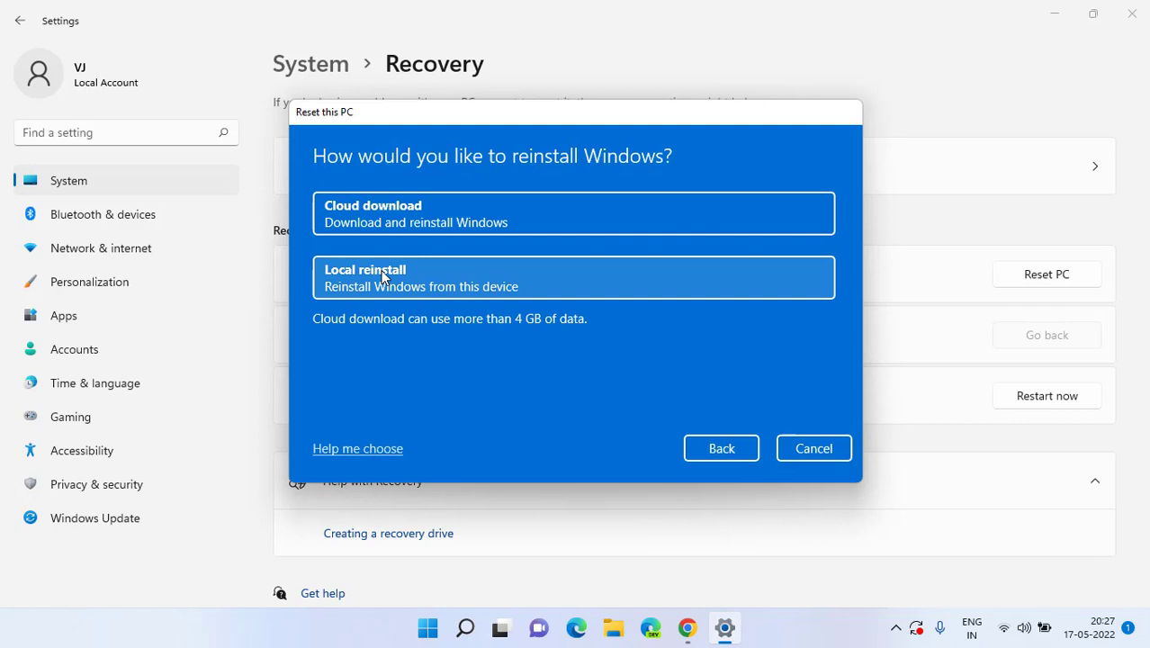
left_click(439, 284)
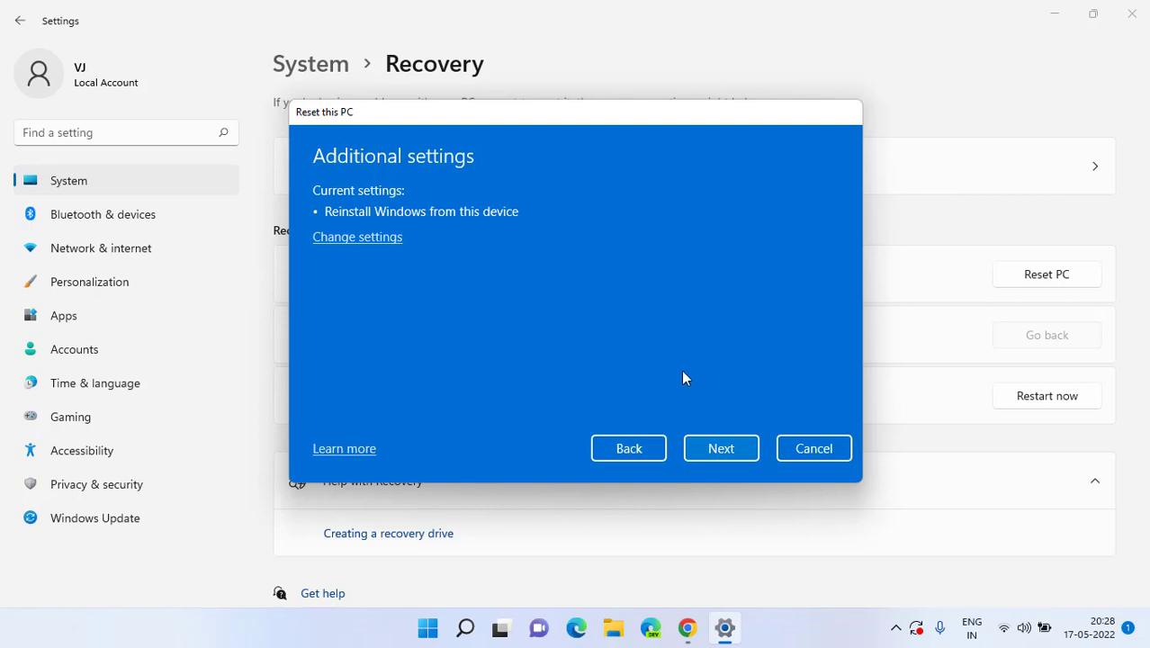
Step: Cancel the Reset this PC wizard and close the Settings window
left_click(814, 448)
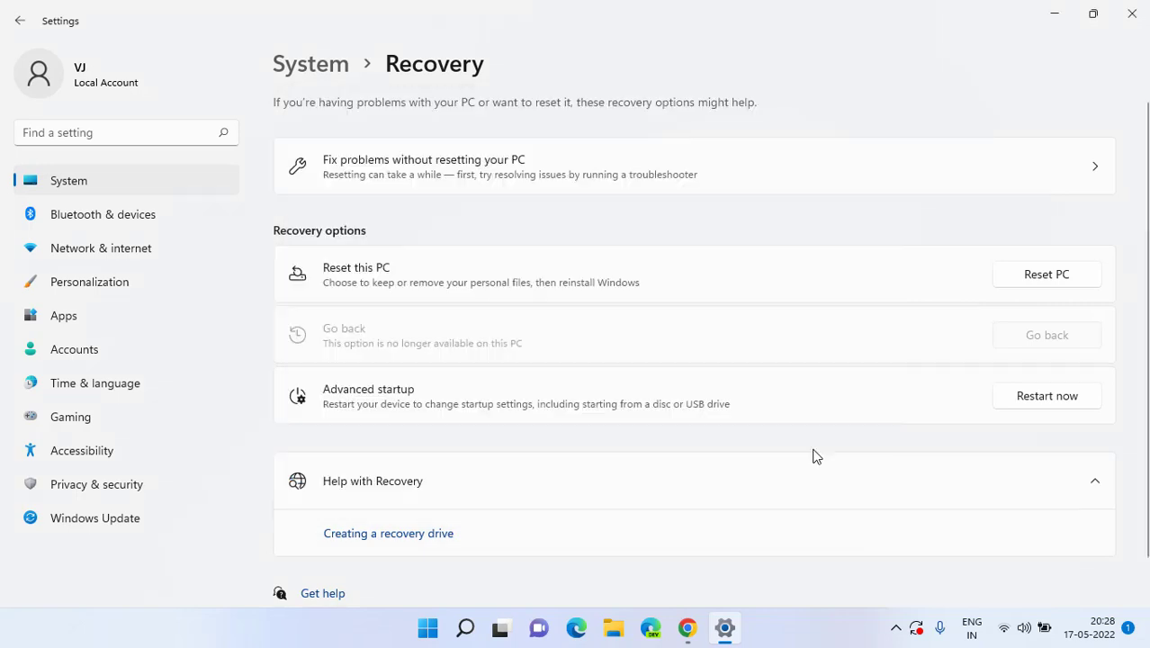
left_click(1114, 5)
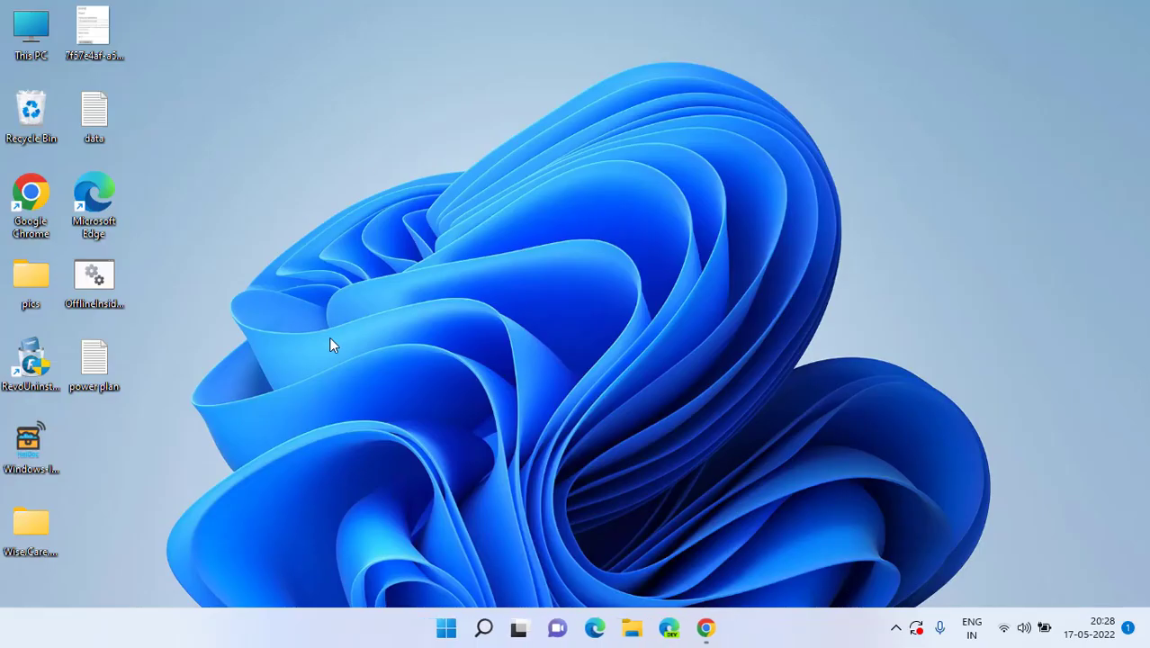